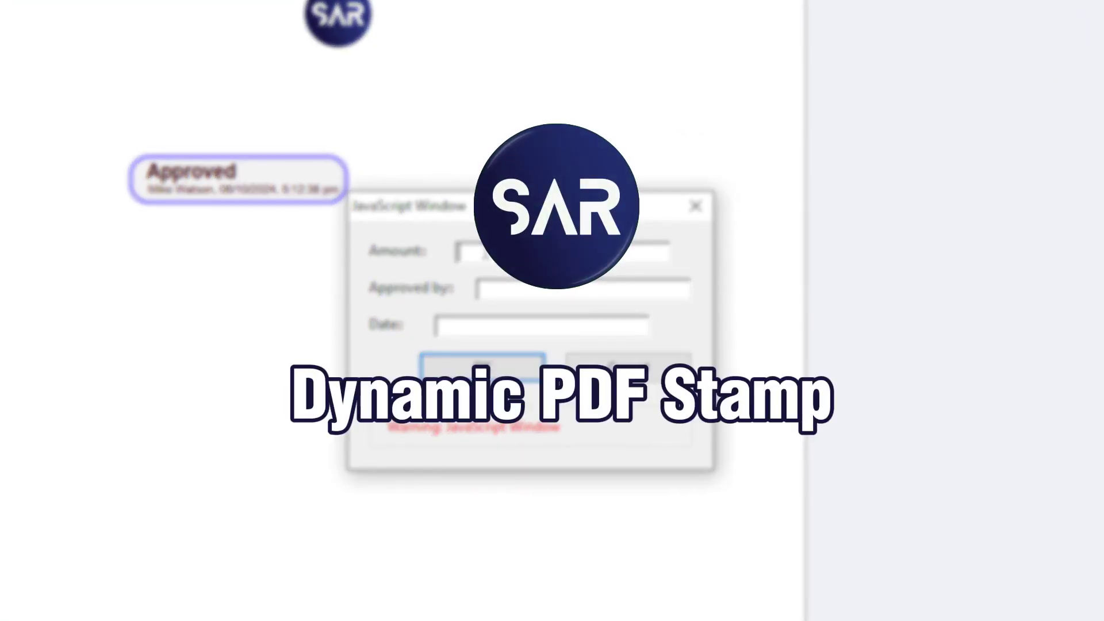
- Fill the stamp prompt's Amount, Approved by and Date fields, starting with $150
text($150)
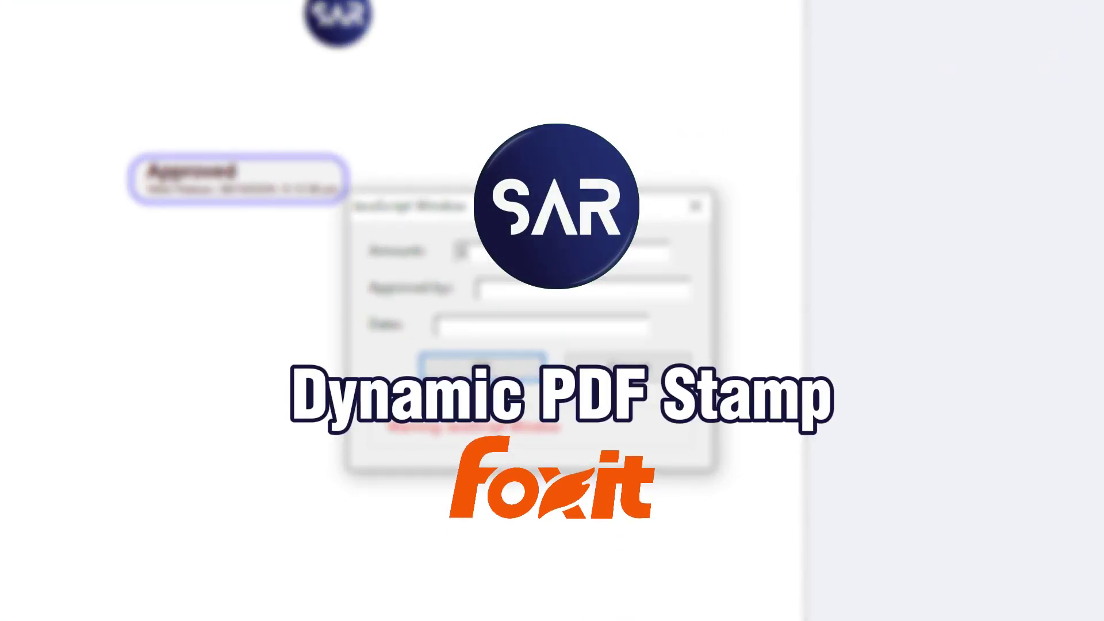
click(511, 290)
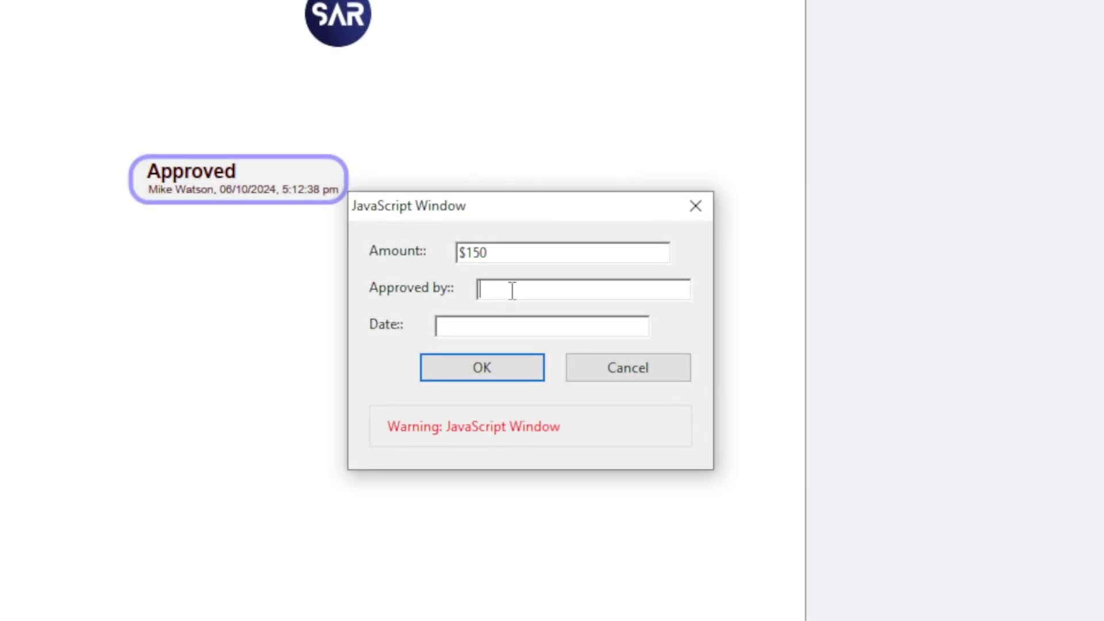
text(SAR)
click(540, 327)
text(0)
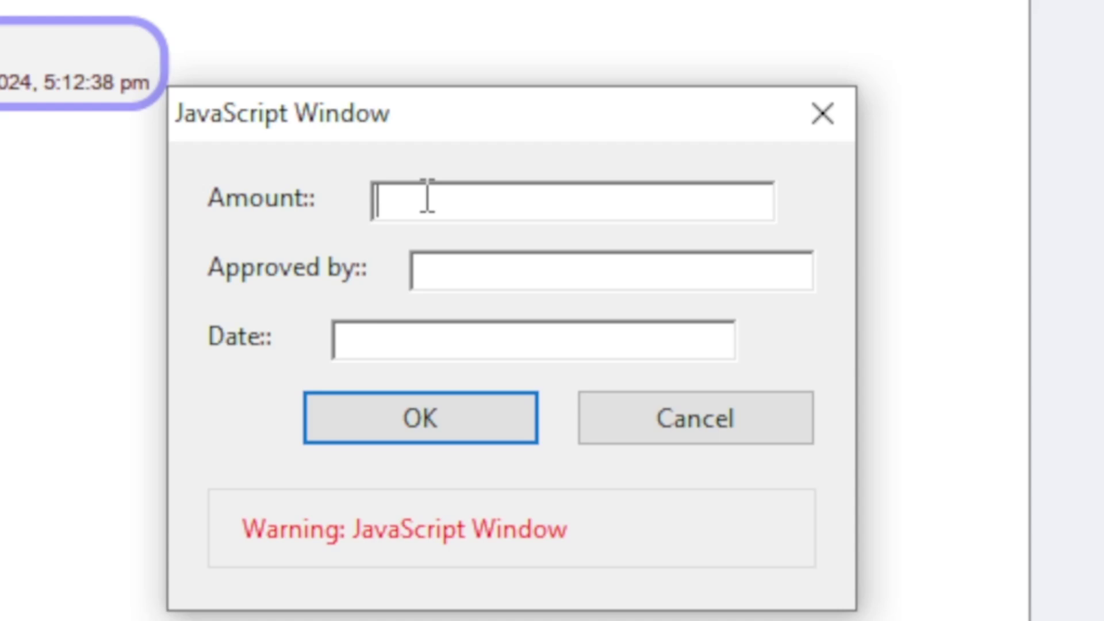
text($150)
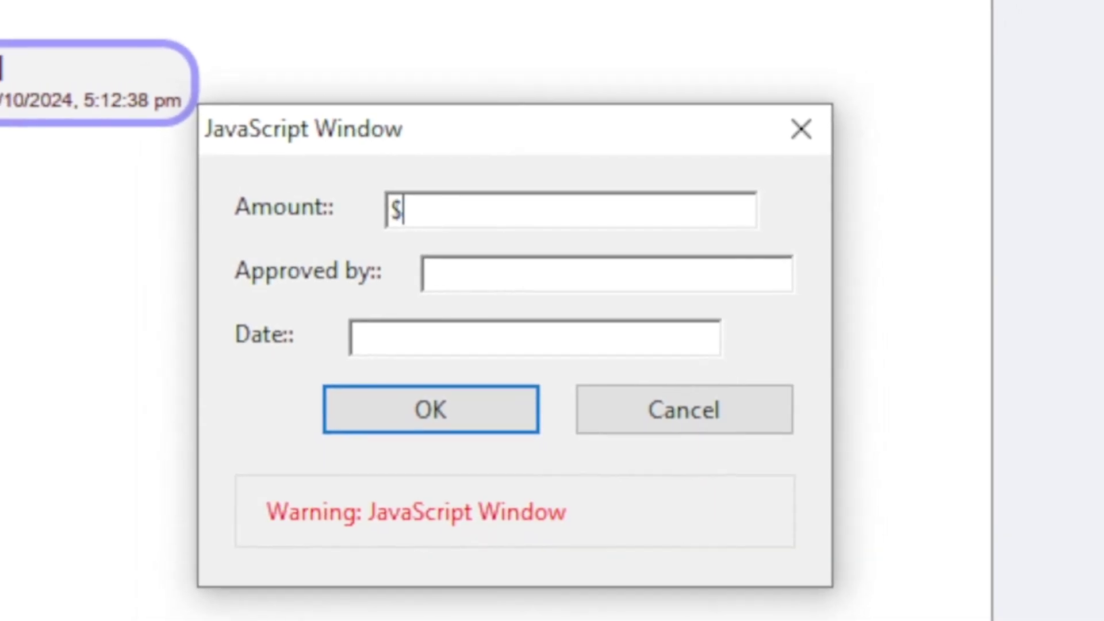
click(487, 279)
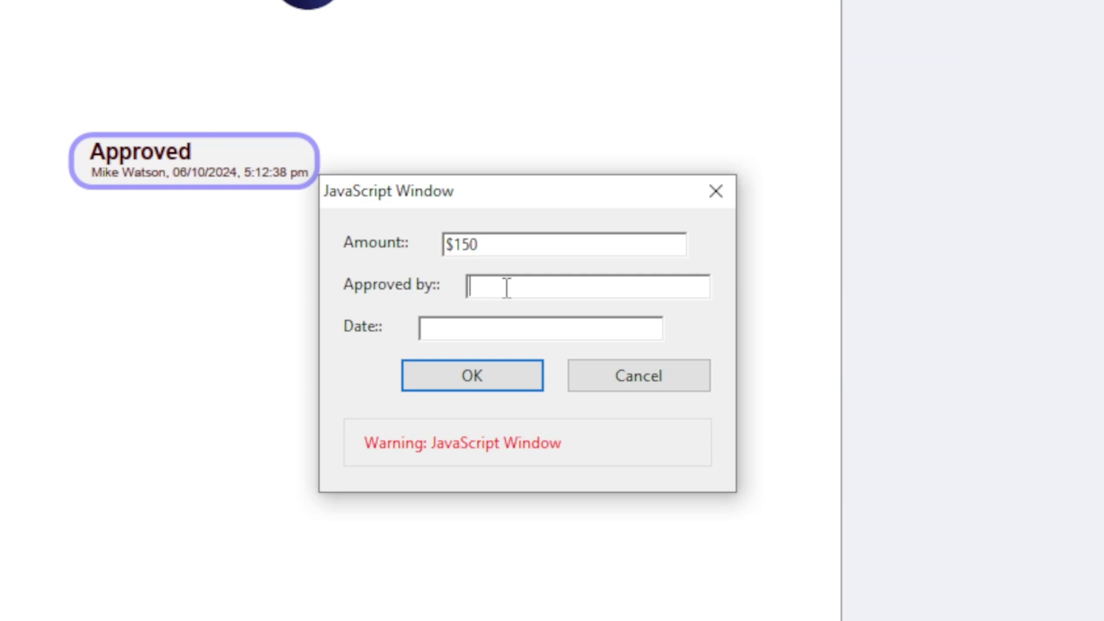
text(S)
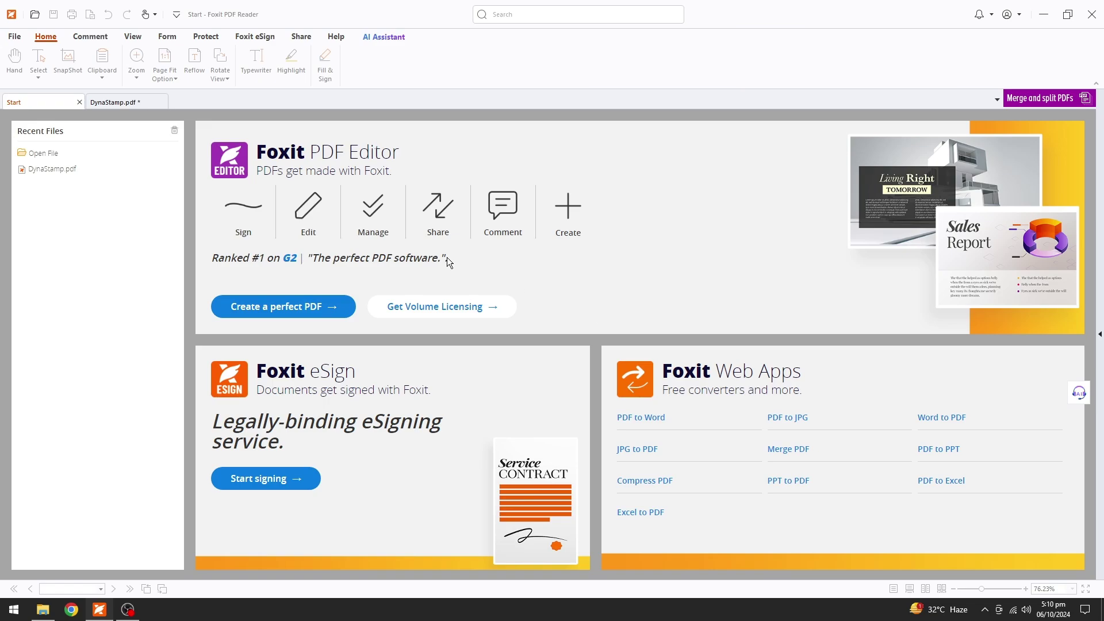
- Switch to DynaStamp.pdf and start a new custom dynamic stamp from the Comment ribbon
click(110, 100)
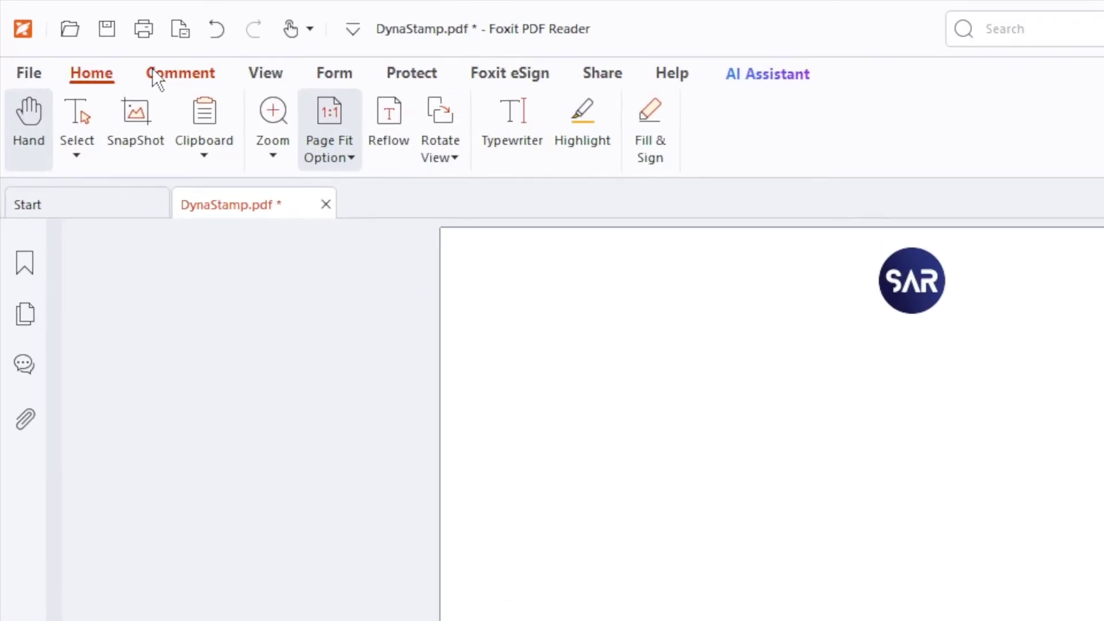
click(202, 74)
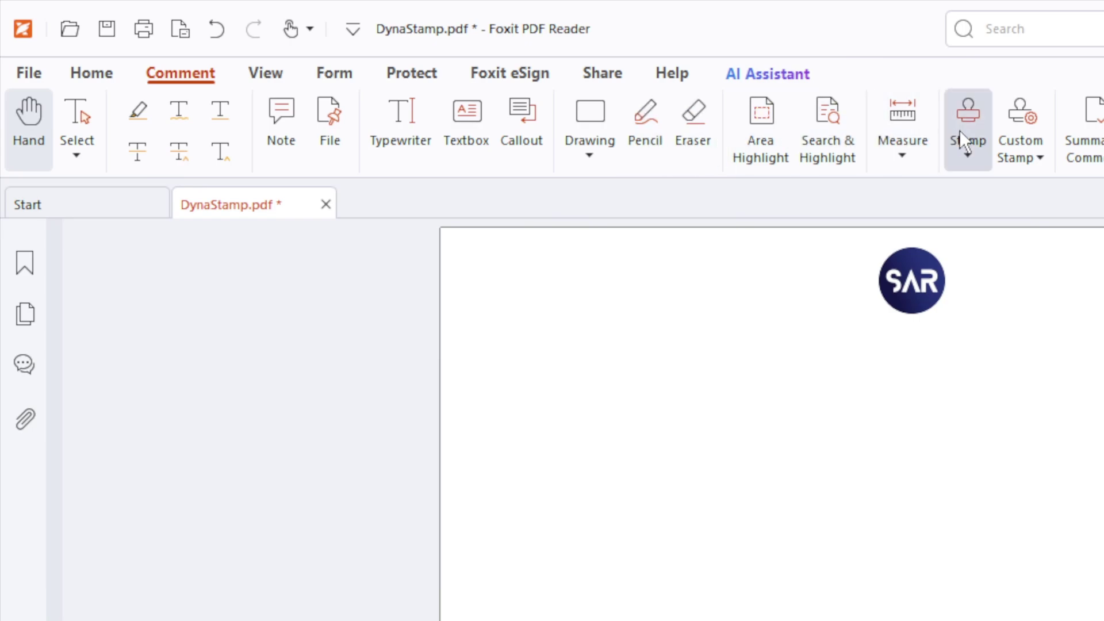
click(1027, 138)
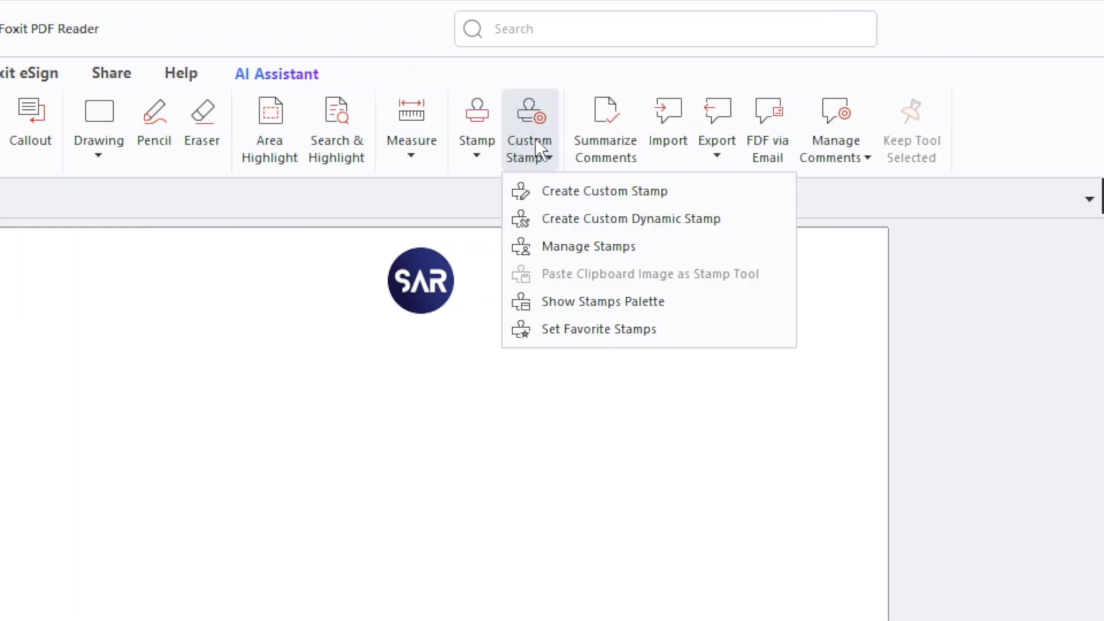
click(548, 220)
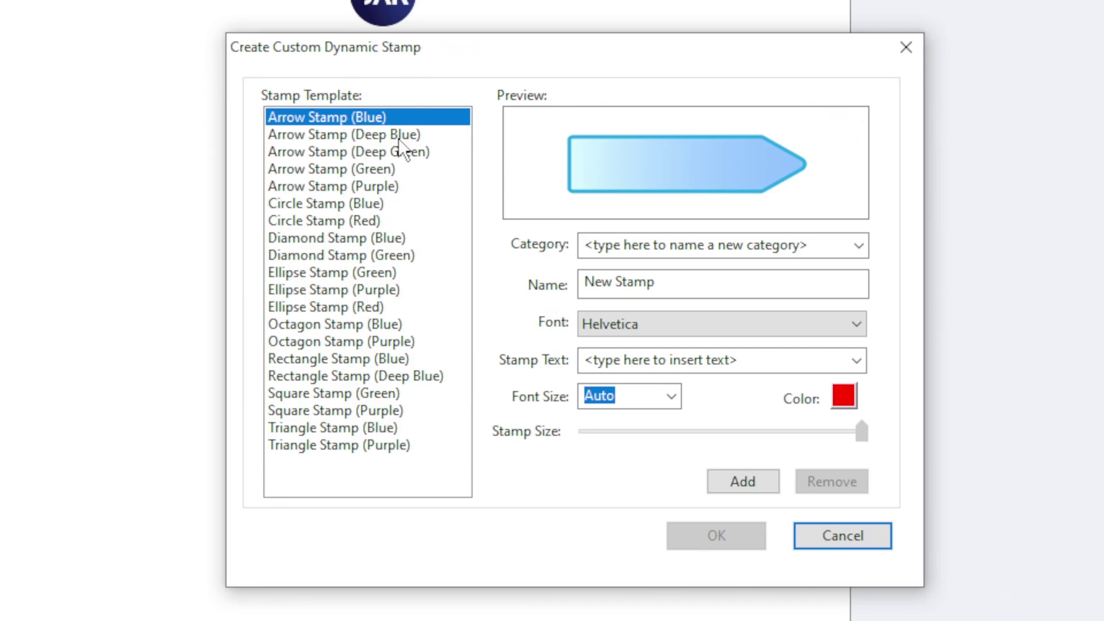
- Browse the arrow, circle and octagon templates, then settle on Ellipse Stamp (Purple)
click(401, 136)
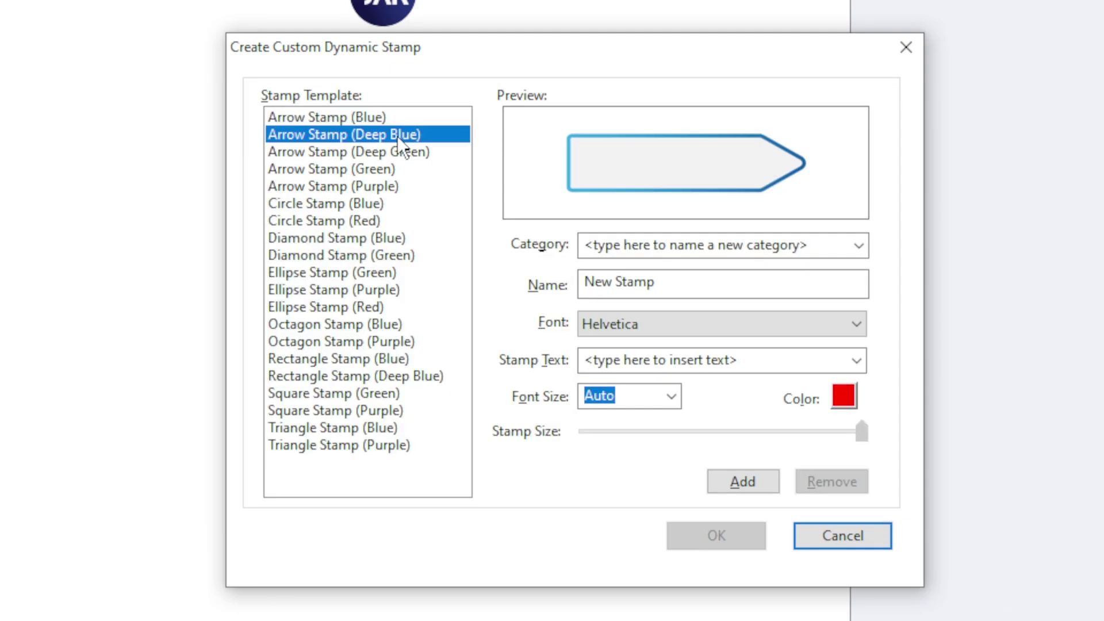
click(400, 169)
key(Up)
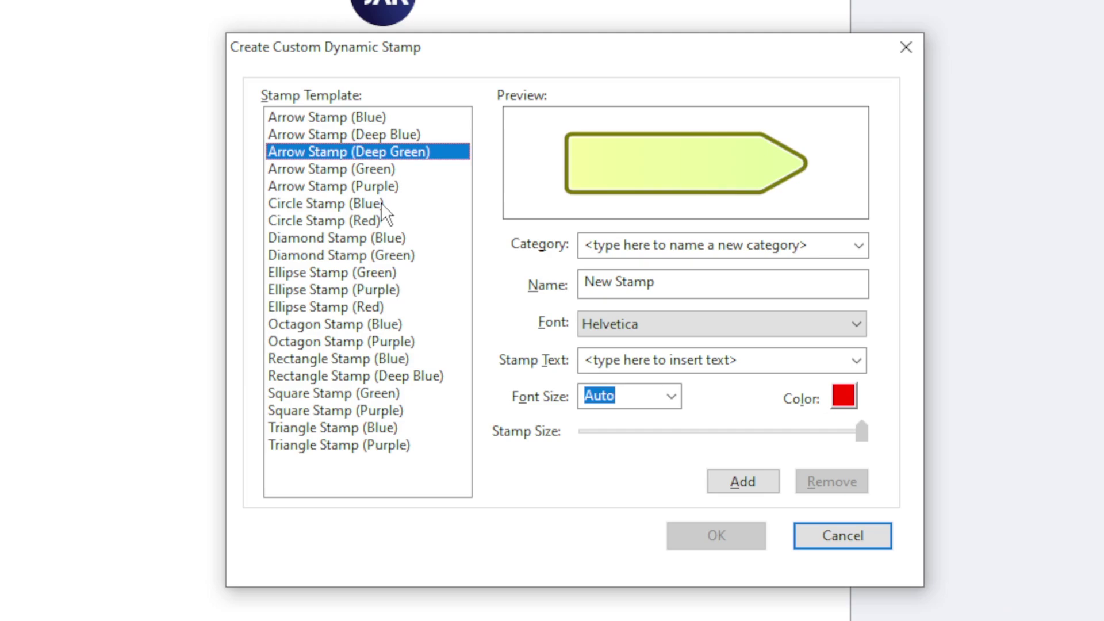
click(380, 203)
key(Down)
key(Down)
key(Down)
key(Down)
key(Down)
key(Down)
key(Down)
key(Down)
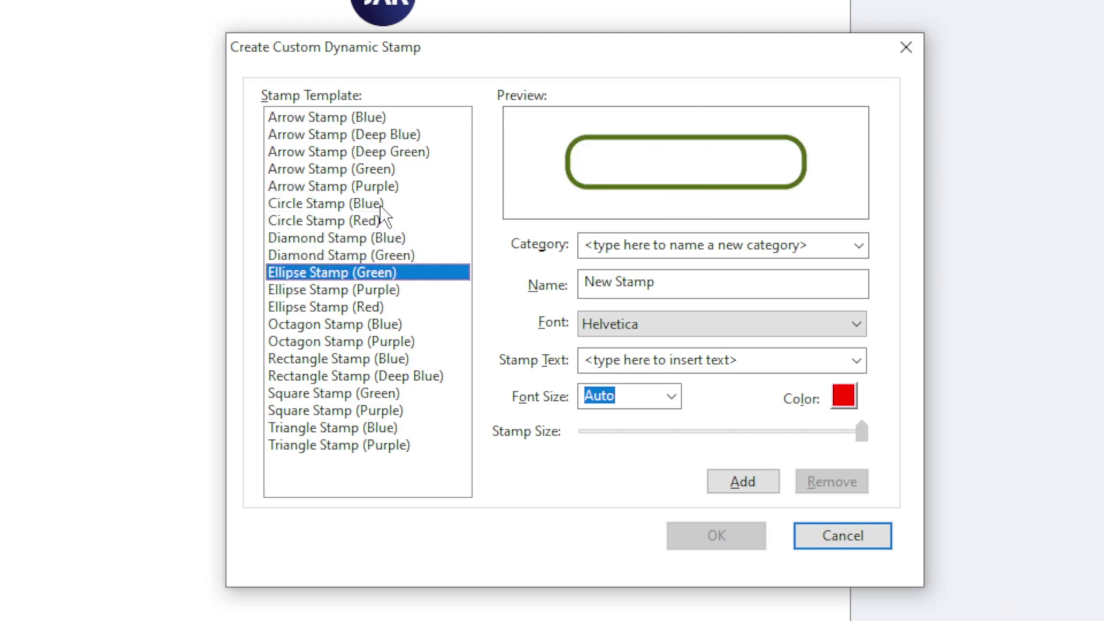
key(Down)
key(Down)
key(Down)
key(Down)
key(Down)
key(Down)
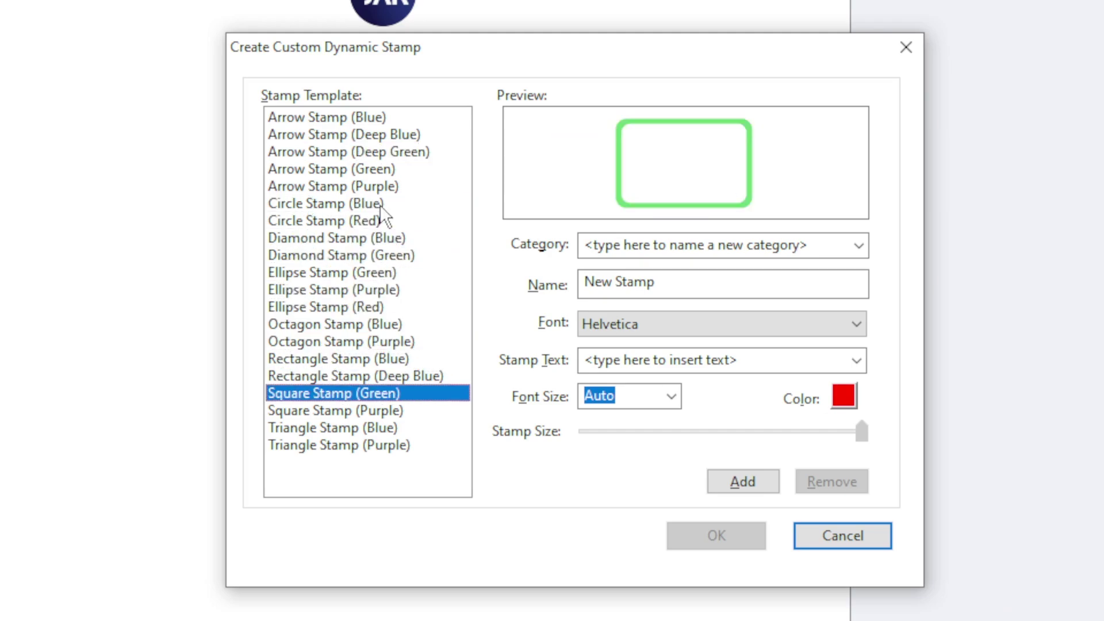
key(Up)
key(Up)
key(Up)
key(Up)
key(Up)
key(Up)
key(Up)
key(Up)
key(Up)
key(Up)
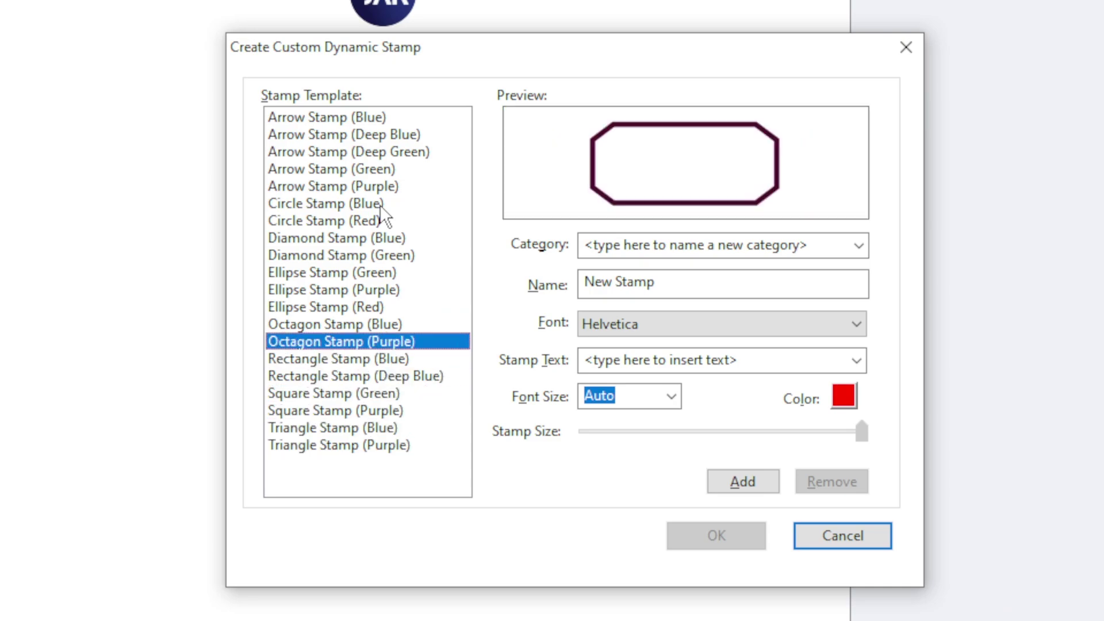
key(Down)
click(636, 246)
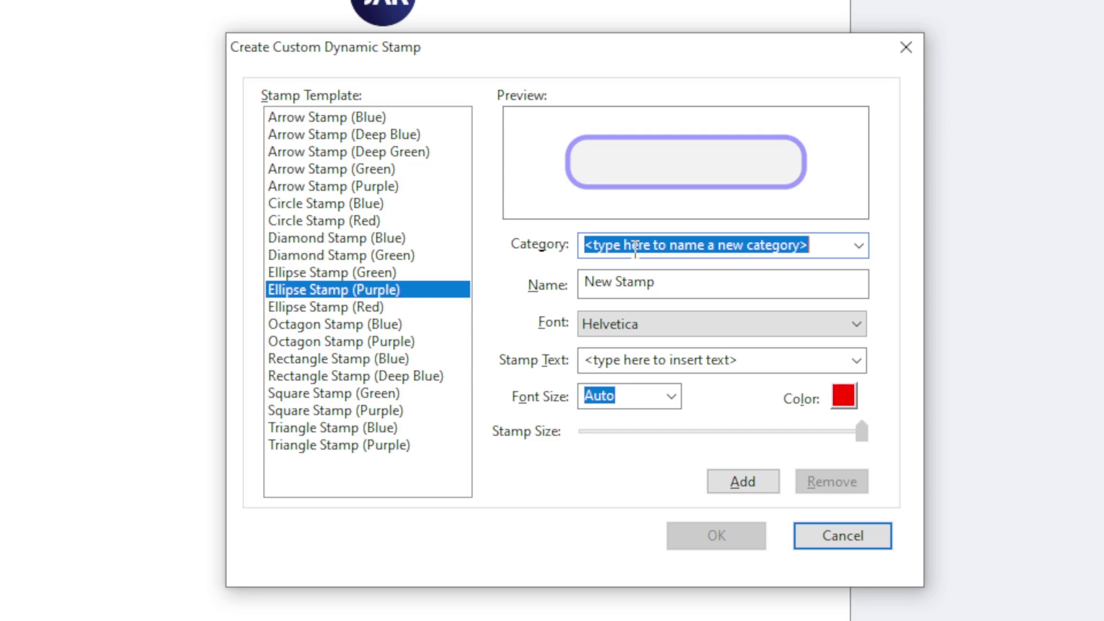
- Set the category to 'Approval Stamps' and enter custom stamp text 'Approved'
text(Approv)
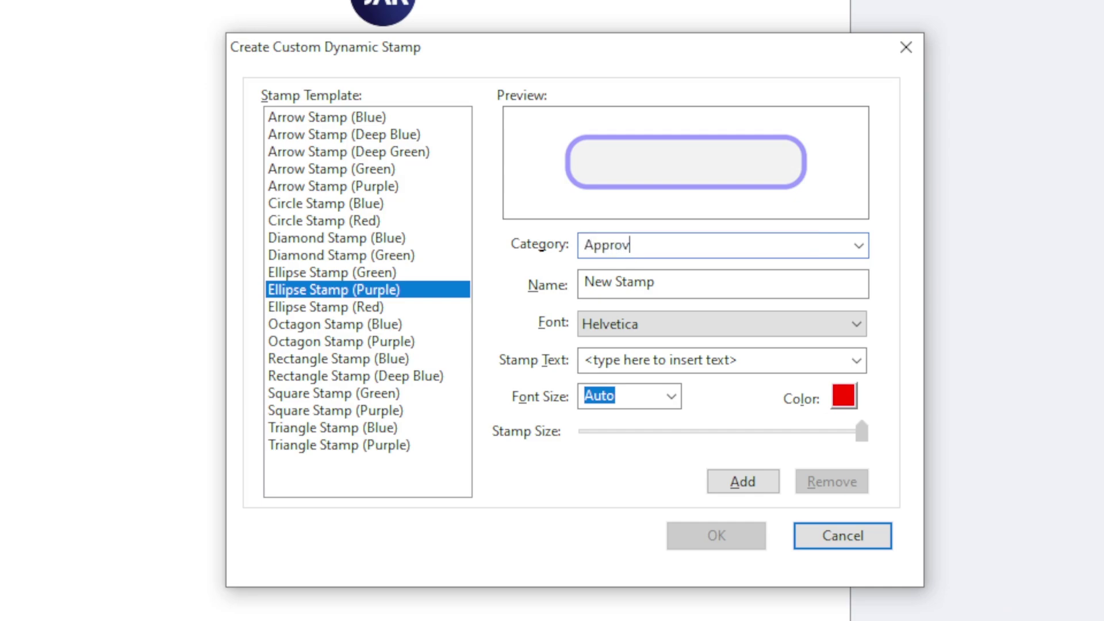
text(al Stamps)
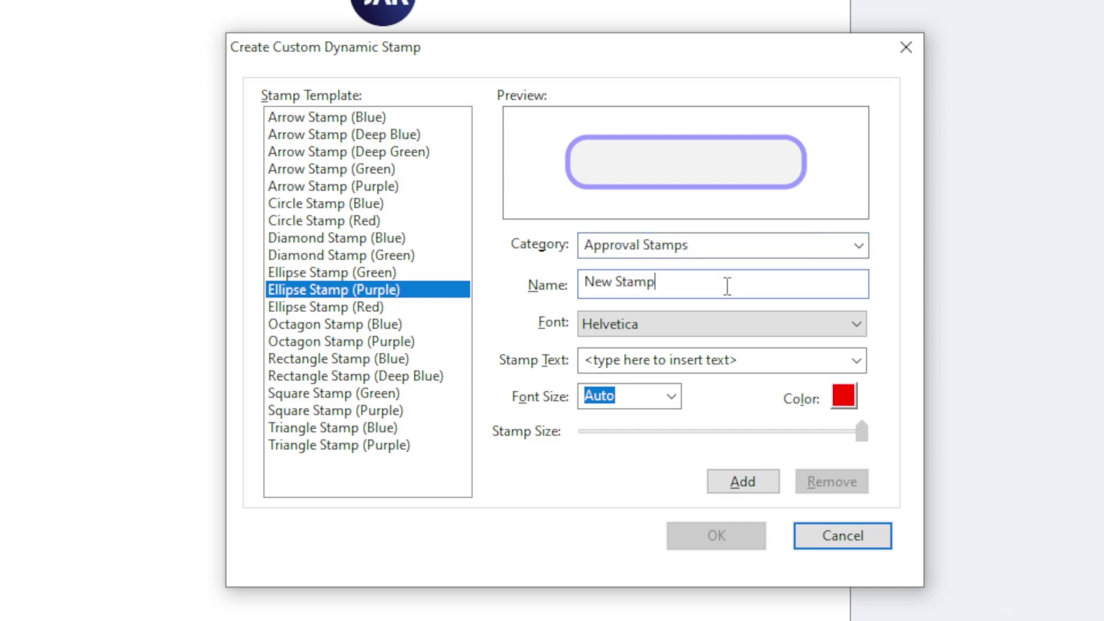
click(653, 323)
click(855, 360)
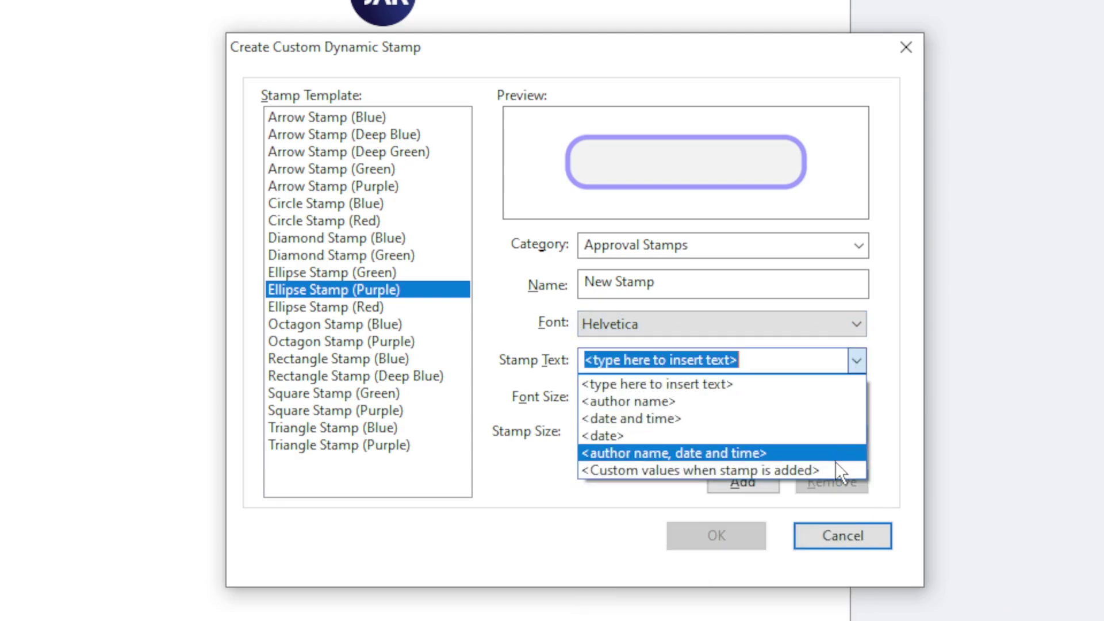
click(796, 382)
text(Approved)
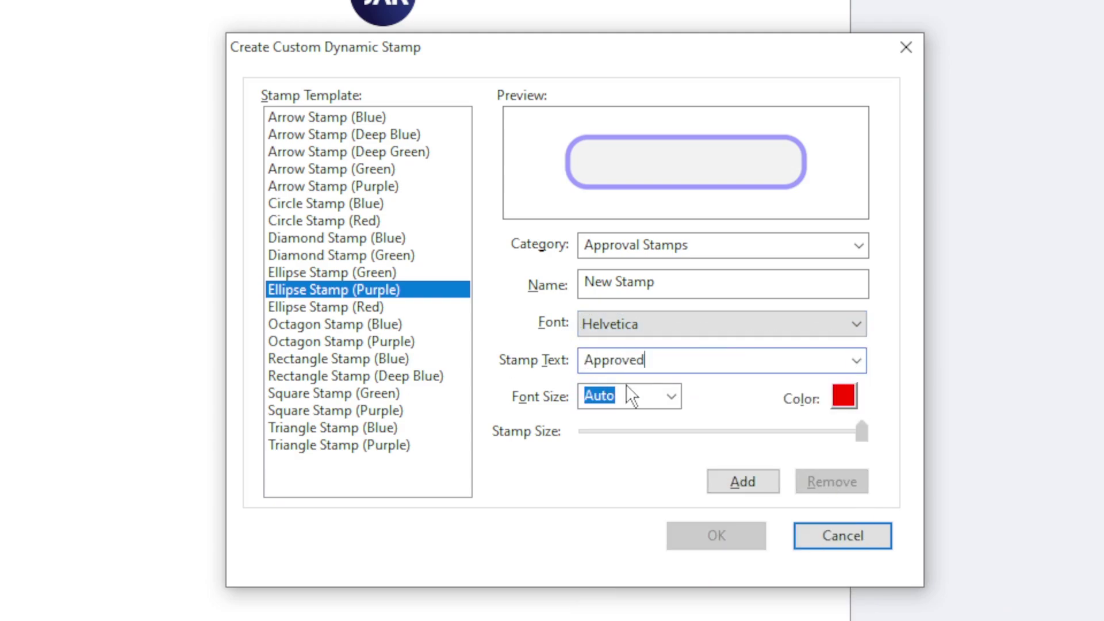
- Add 'Approved' in Arial Bold dark red, shrink it and center it inside the ellipse
click(649, 323)
click(664, 395)
click(843, 396)
click(843, 547)
click(743, 481)
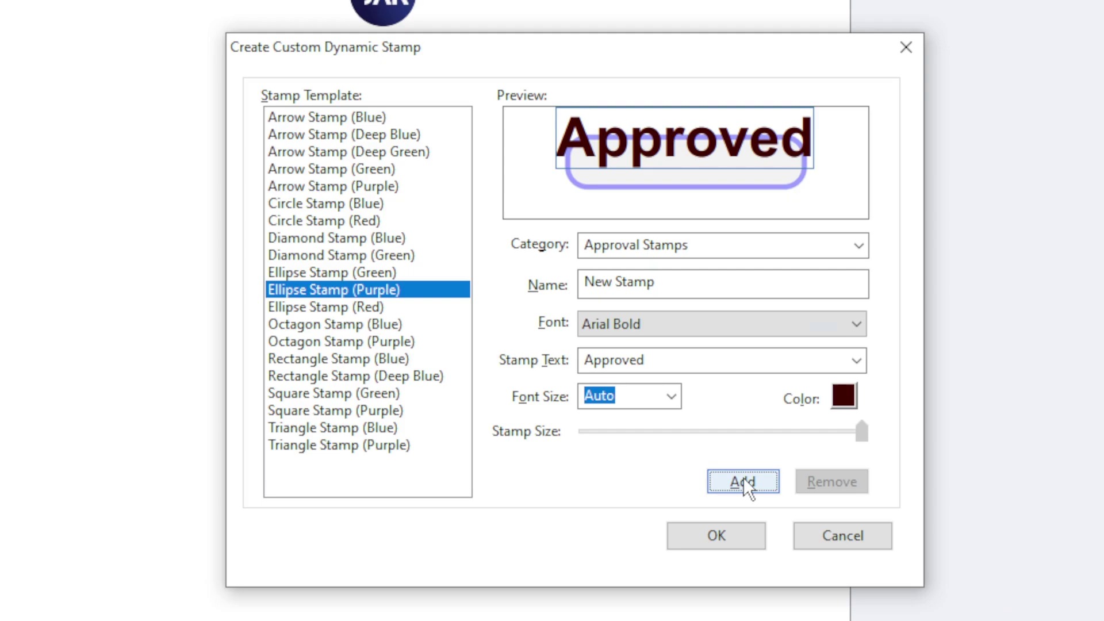
drag(858, 432, 686, 431)
drag(626, 129, 656, 162)
click(629, 178)
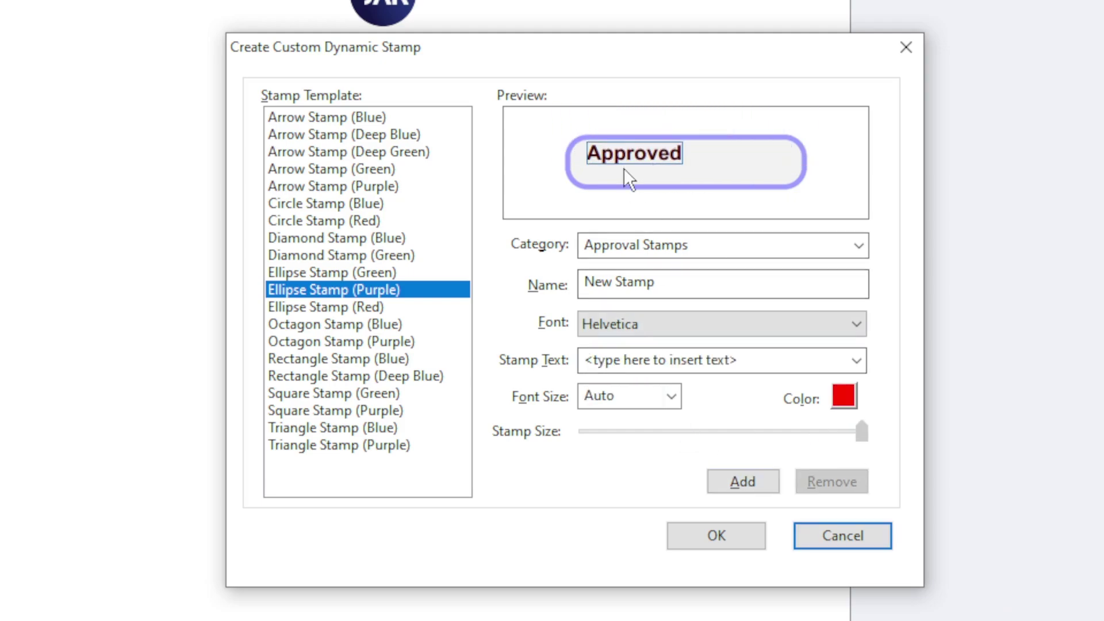
- Add a small dark maroon date-and-time line positioned beneath Approved
click(852, 360)
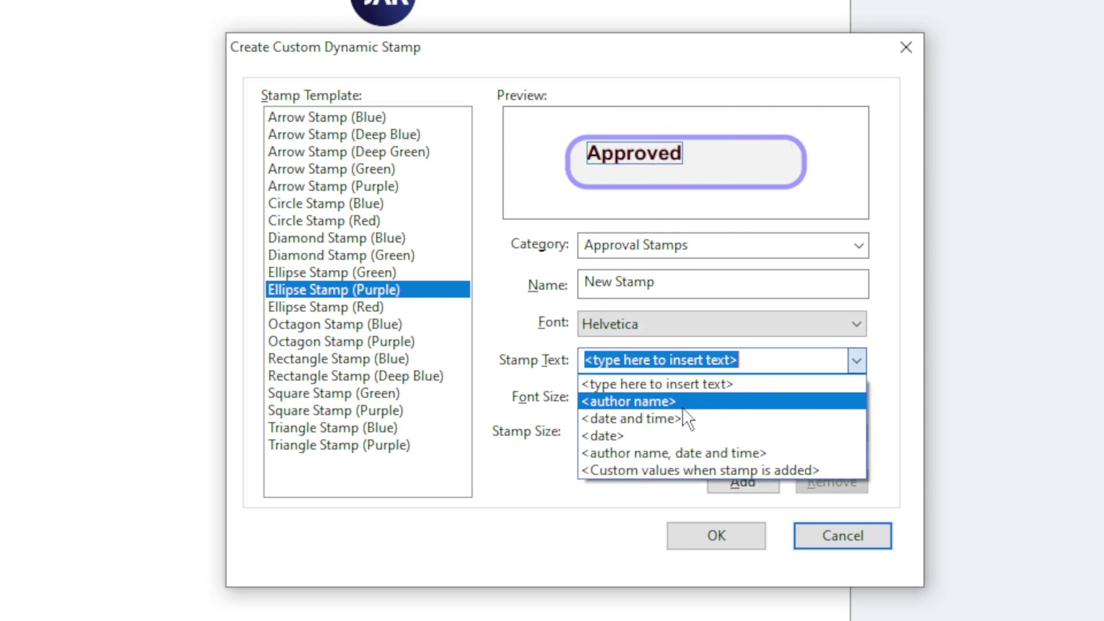
click(698, 418)
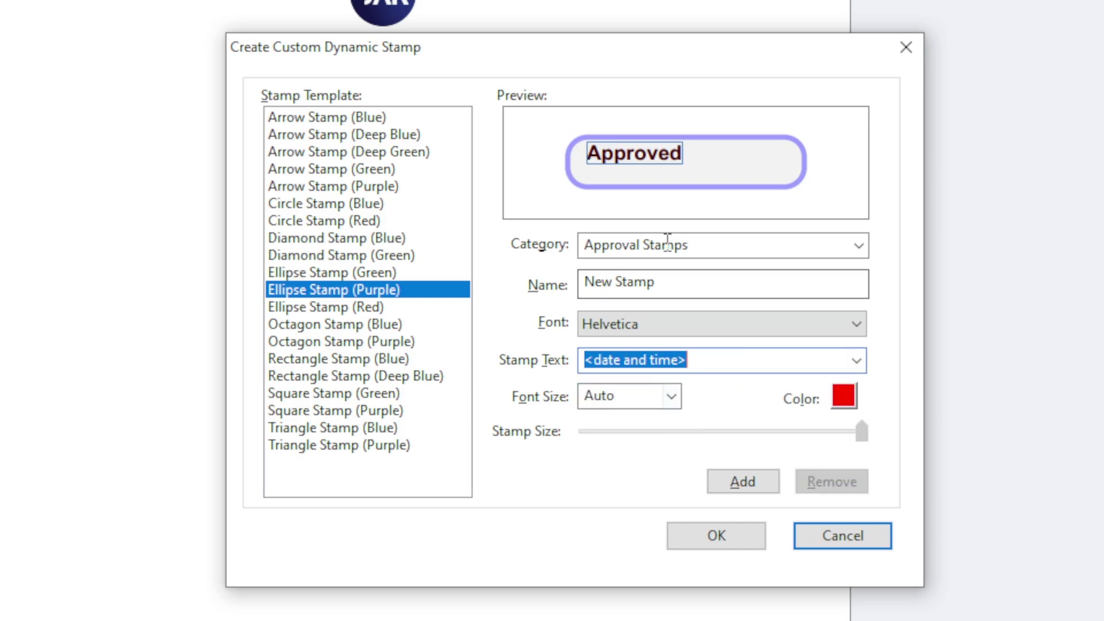
click(843, 396)
click(843, 547)
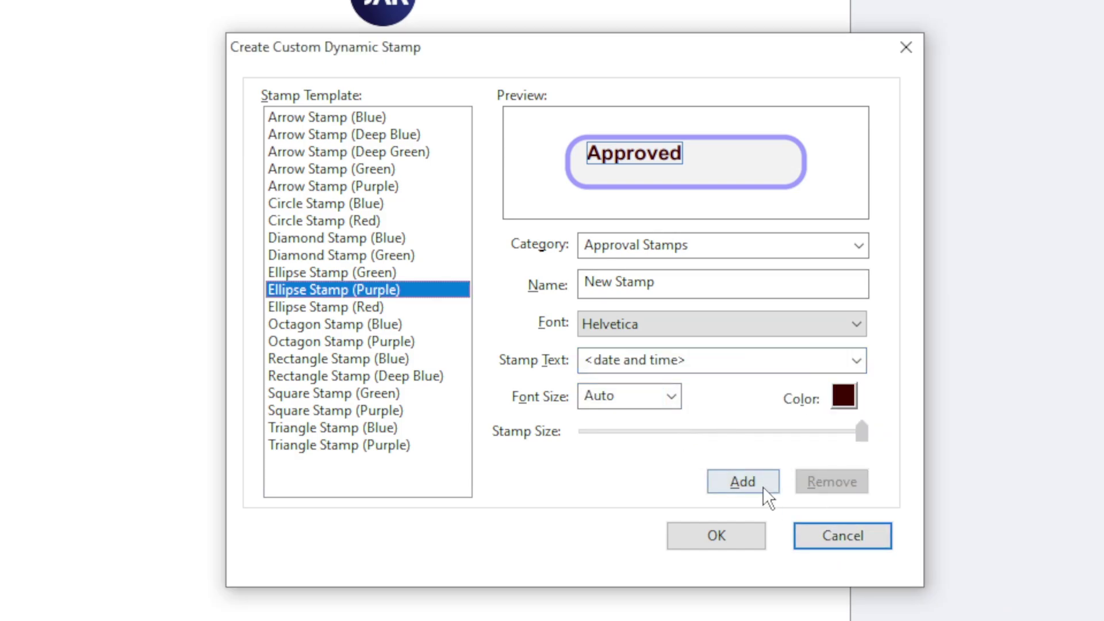
click(760, 484)
drag(715, 126, 754, 169)
click(835, 431)
drag(834, 434, 842, 428)
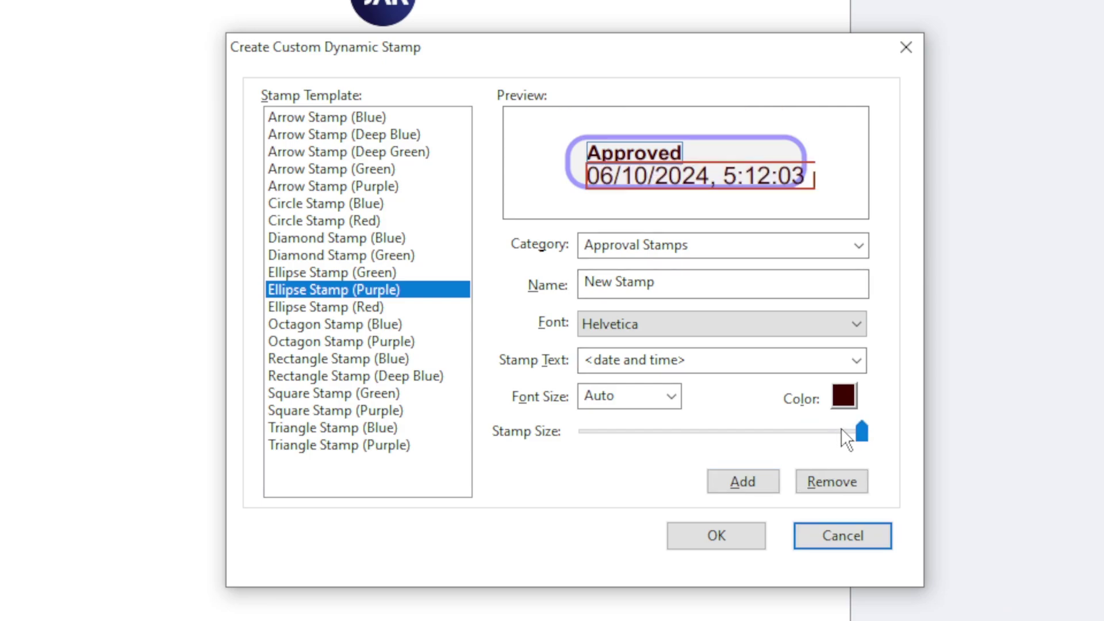
click(717, 427)
click(677, 429)
drag(681, 171, 682, 173)
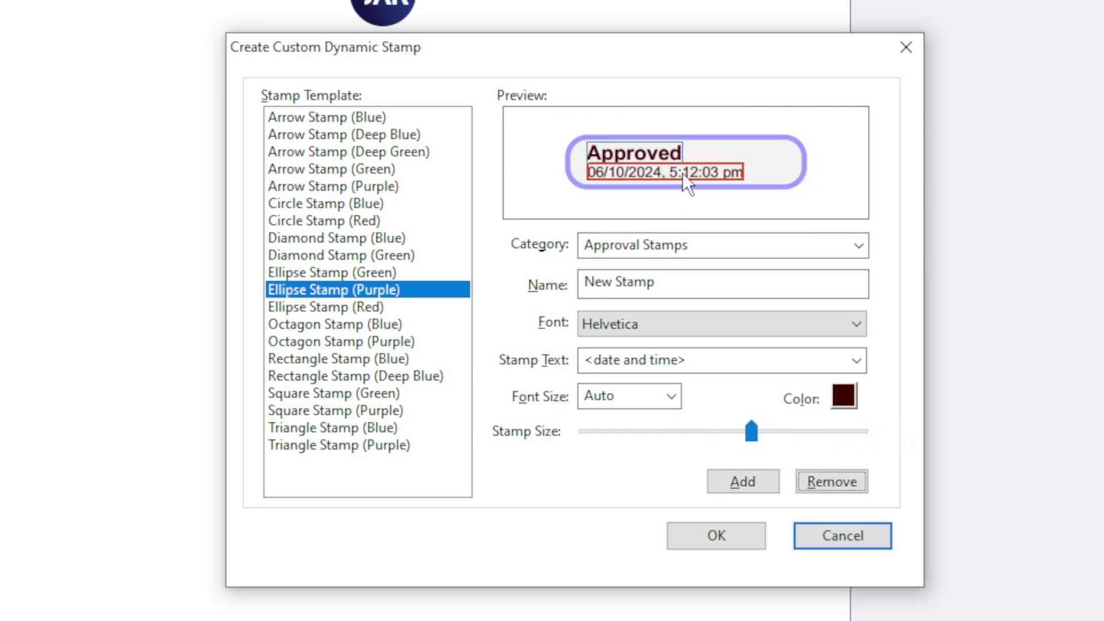
- Change that line to author name, date and time, adjust its size, and save the stamp
click(858, 361)
click(841, 452)
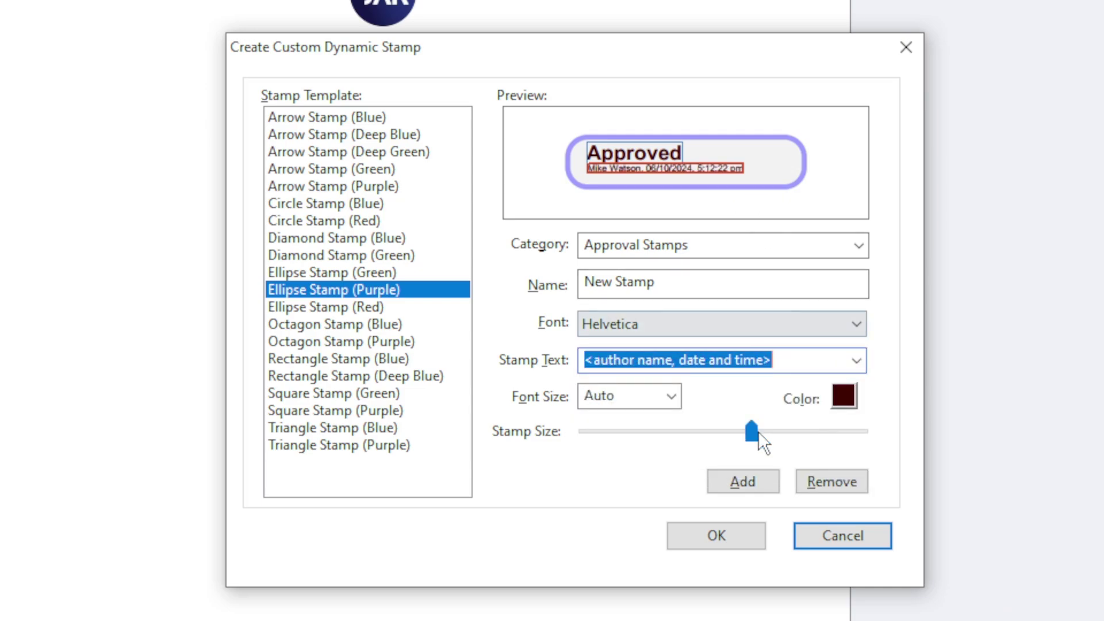
click(779, 431)
drag(713, 169, 713, 171)
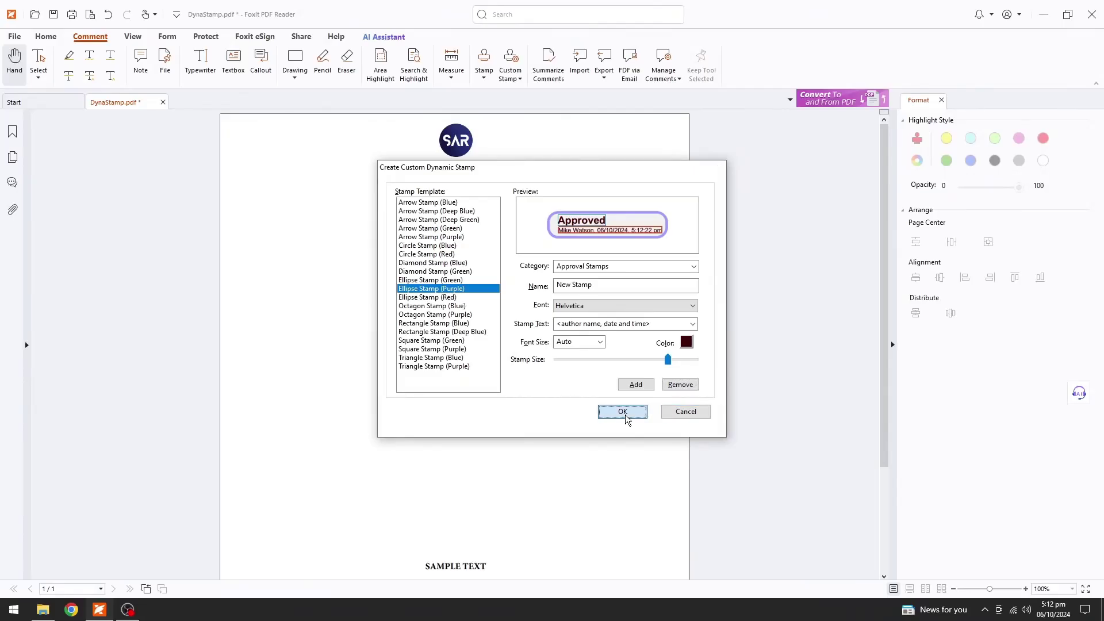
click(716, 532)
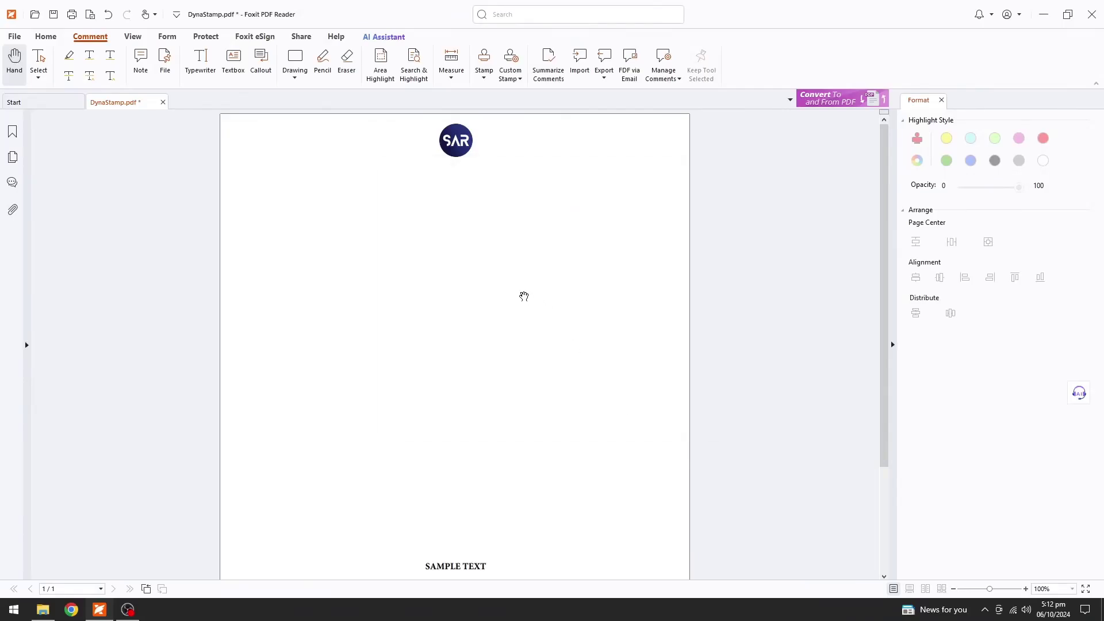
- Place the Approval Stamps 'Approved' stamp near the page top, shrink it, and fit the page
click(484, 64)
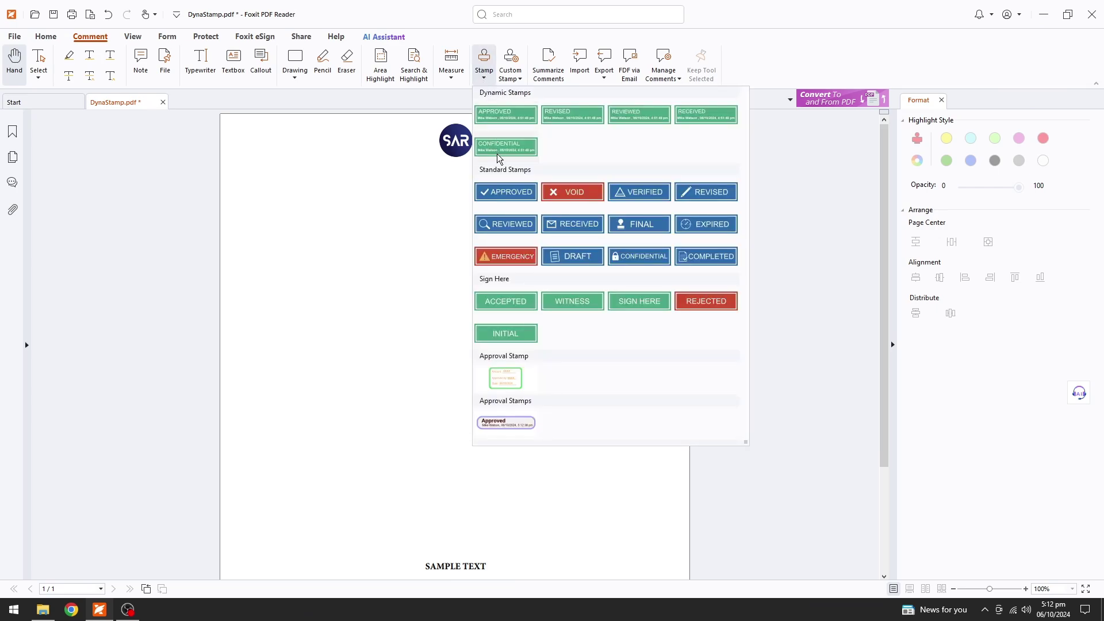
click(505, 423)
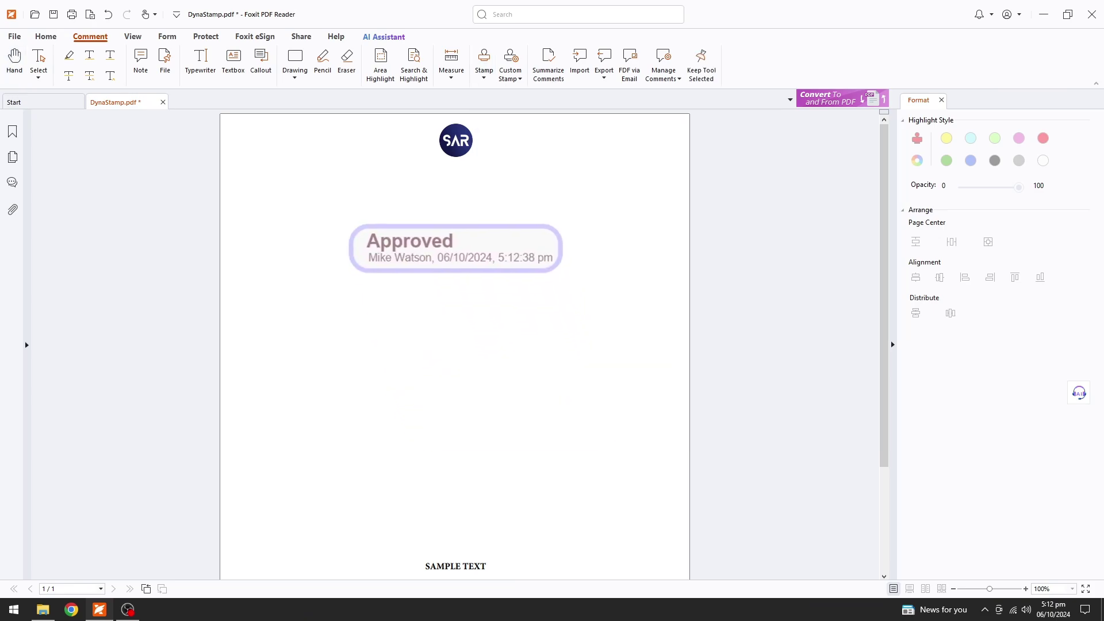
click(454, 242)
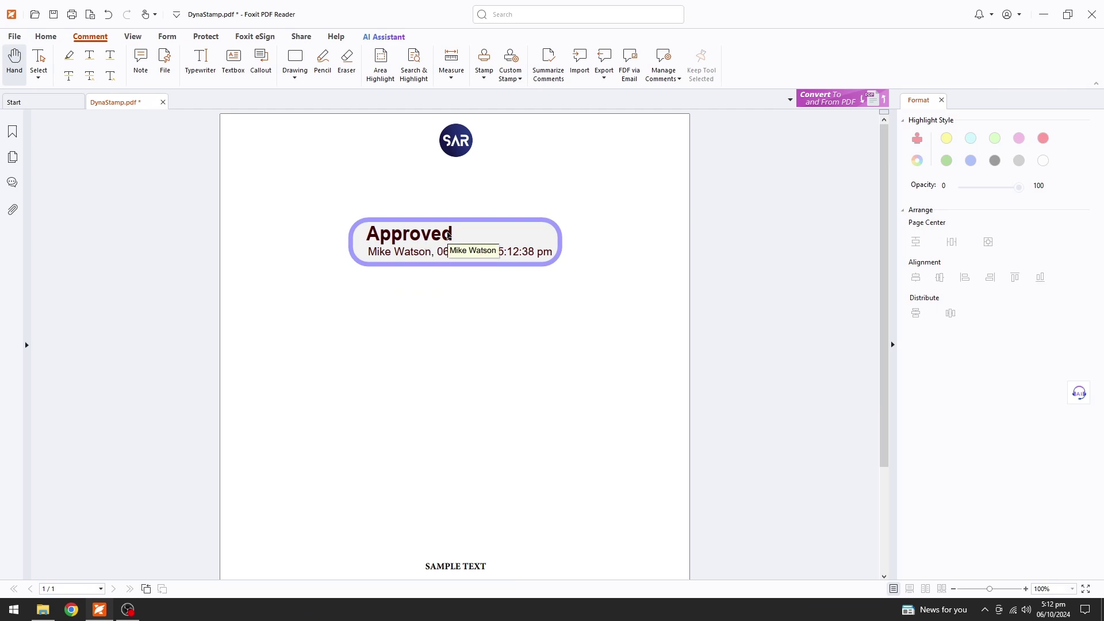
scroll(449, 235, up, 2)
scroll(425, 249, up, 1)
click(625, 373)
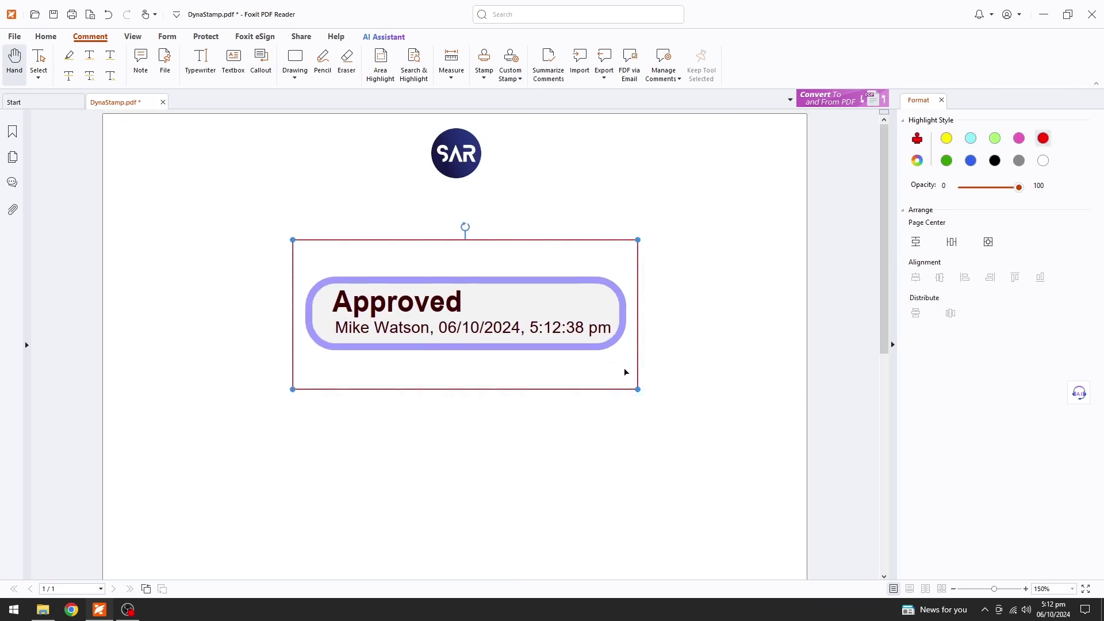
drag(636, 388, 470, 317)
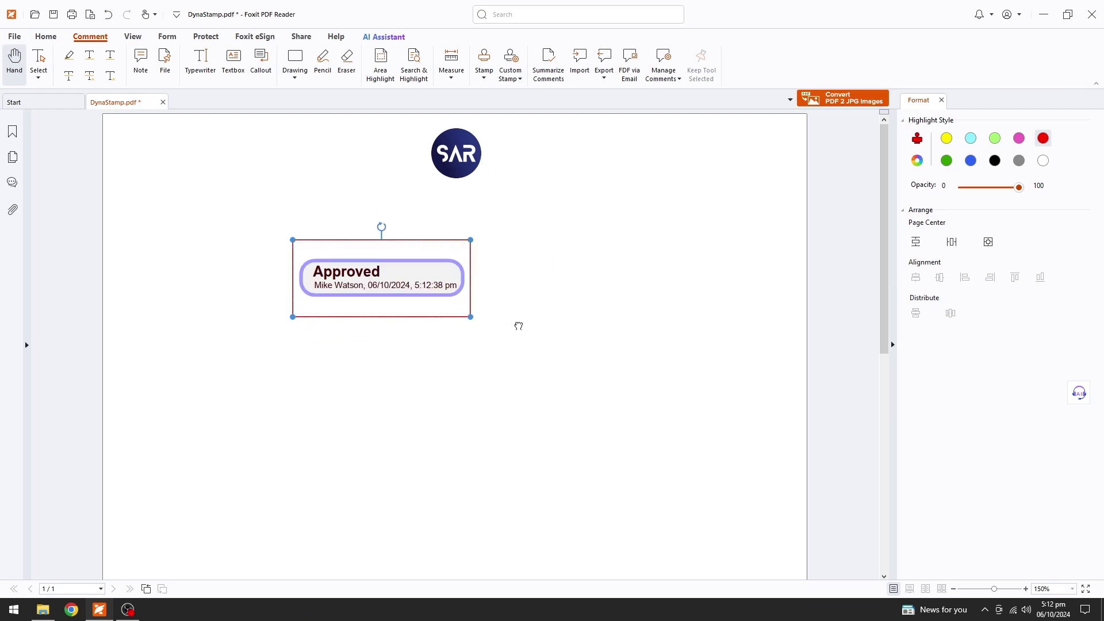
click(518, 326)
key(ctrl+0)
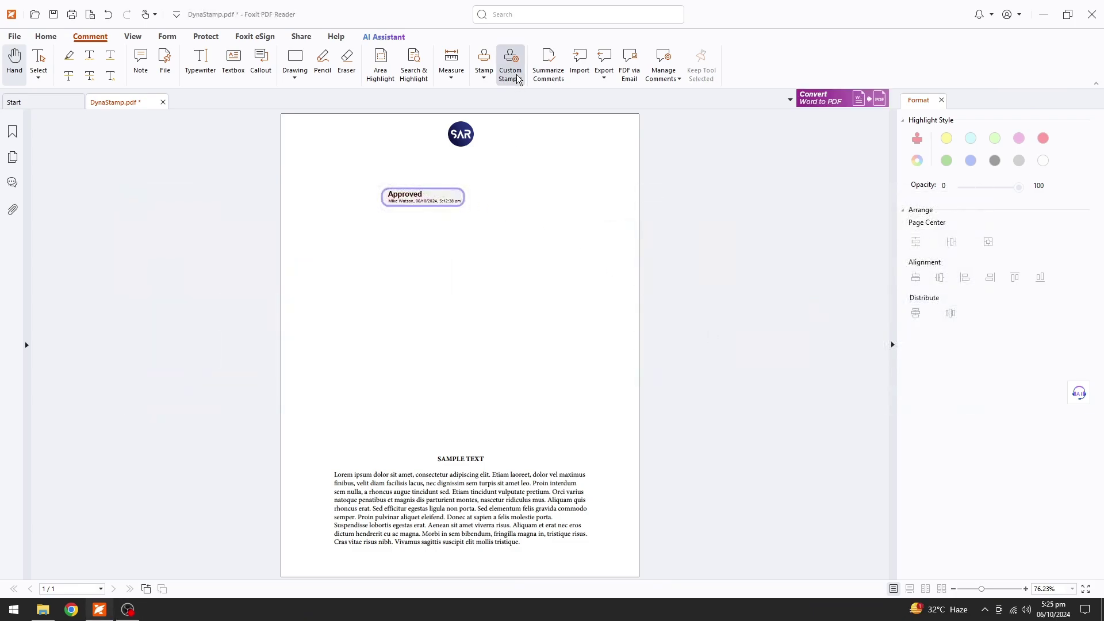
- Start a Square Stamp (Purple) dynamic stamp in category 'Dynamic Stamp' and open its stamp text choices
click(517, 77)
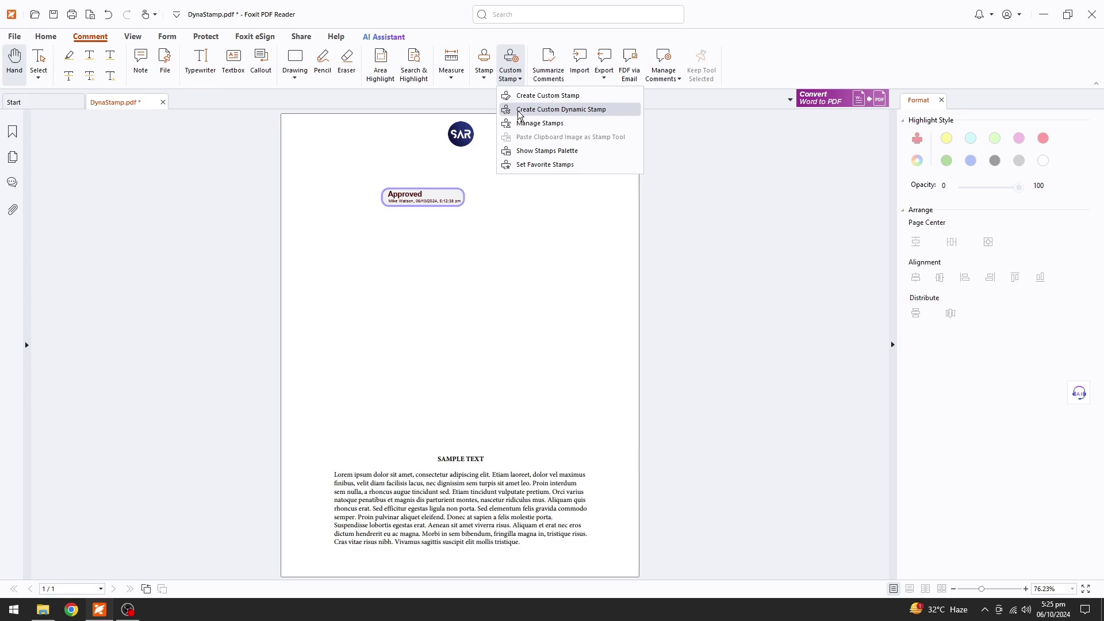
click(520, 109)
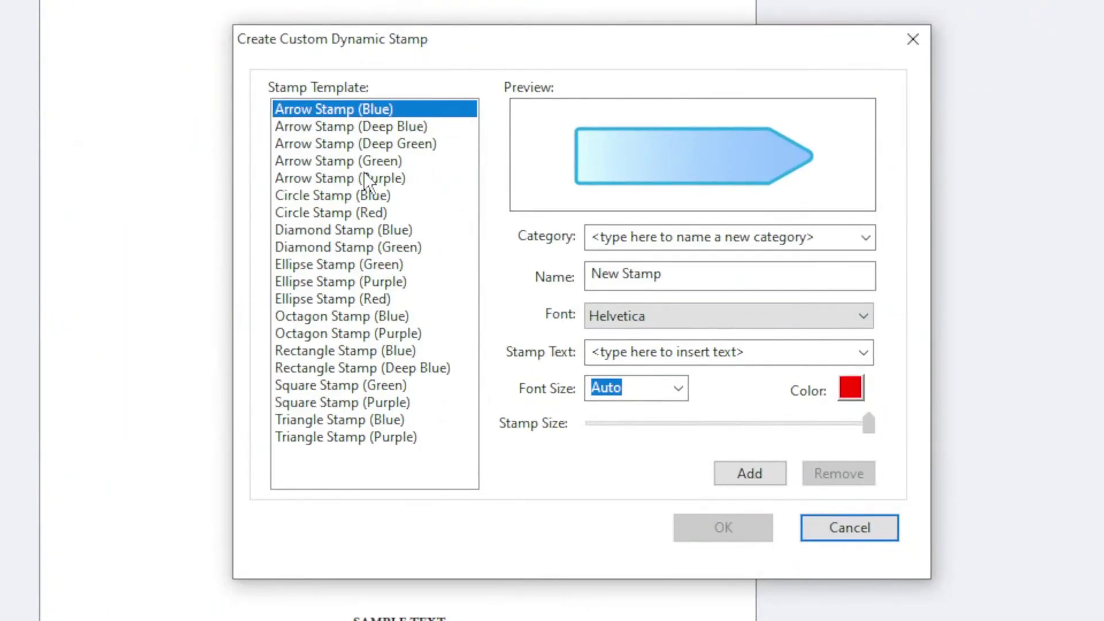
click(433, 272)
click(431, 349)
click(624, 266)
text(Dyn)
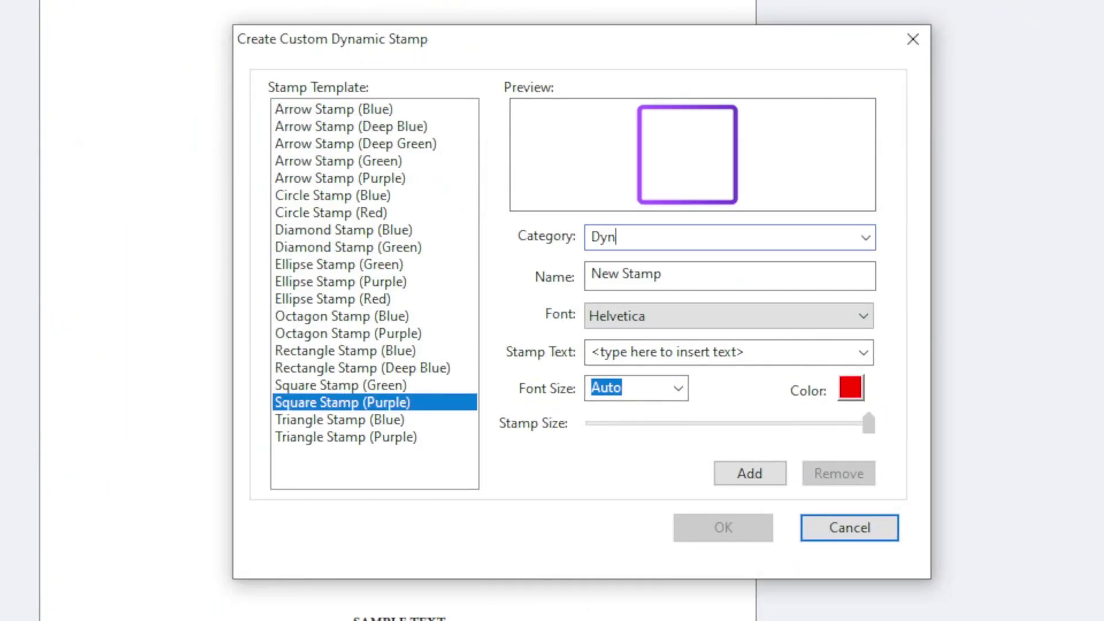
text(amic Stamp)
click(680, 274)
click(696, 350)
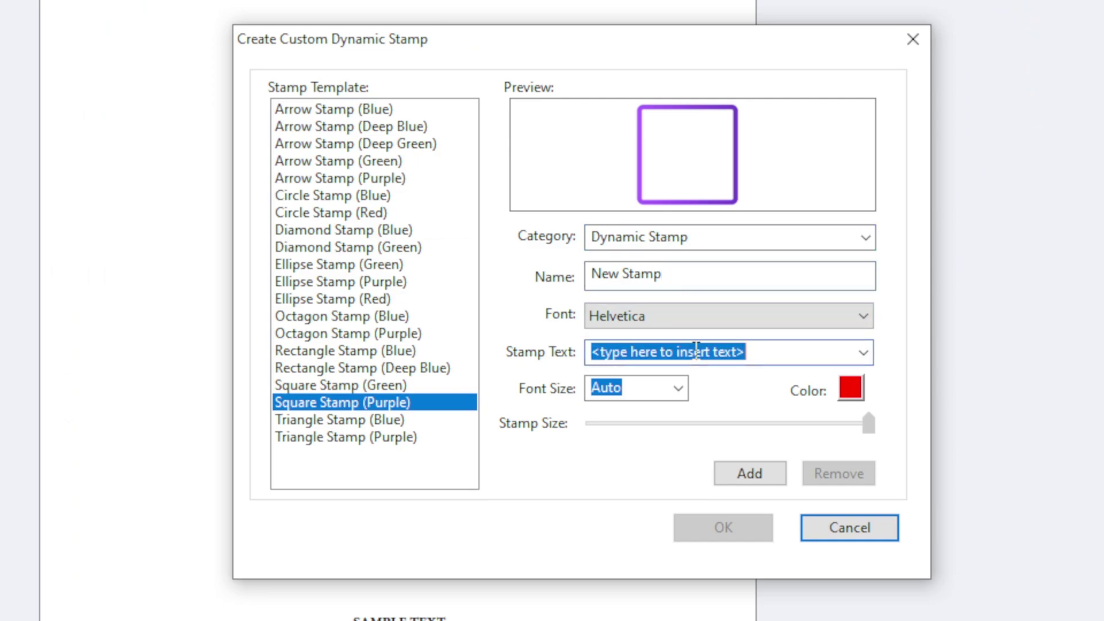
click(870, 352)
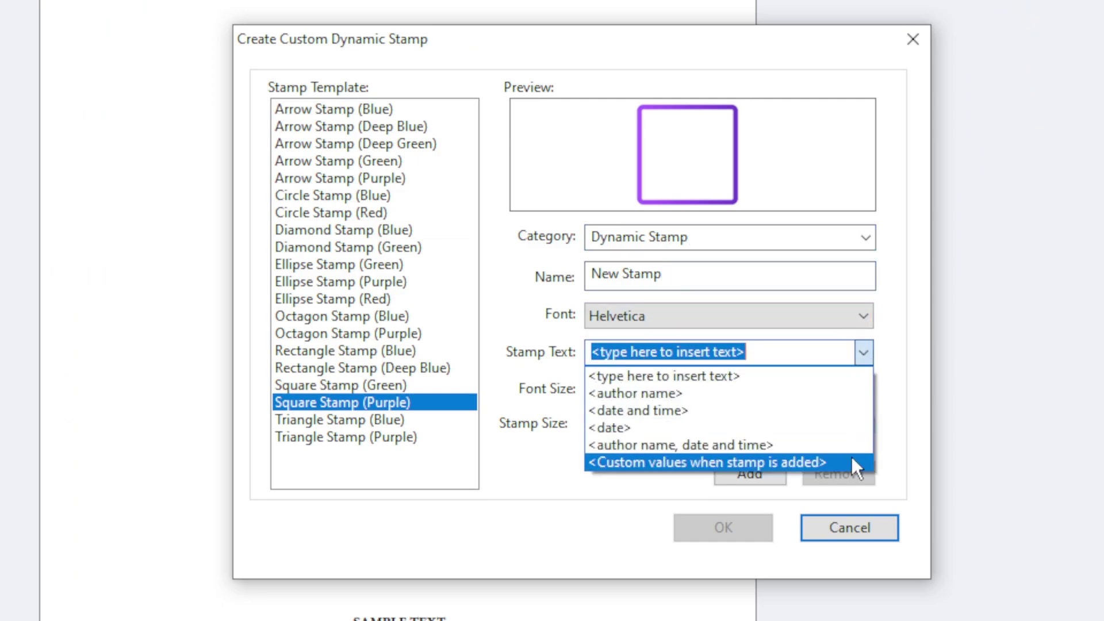
- Add prompted fields 'Amount' (example xx) and 'Approved by:' (example Sample)
click(684, 461)
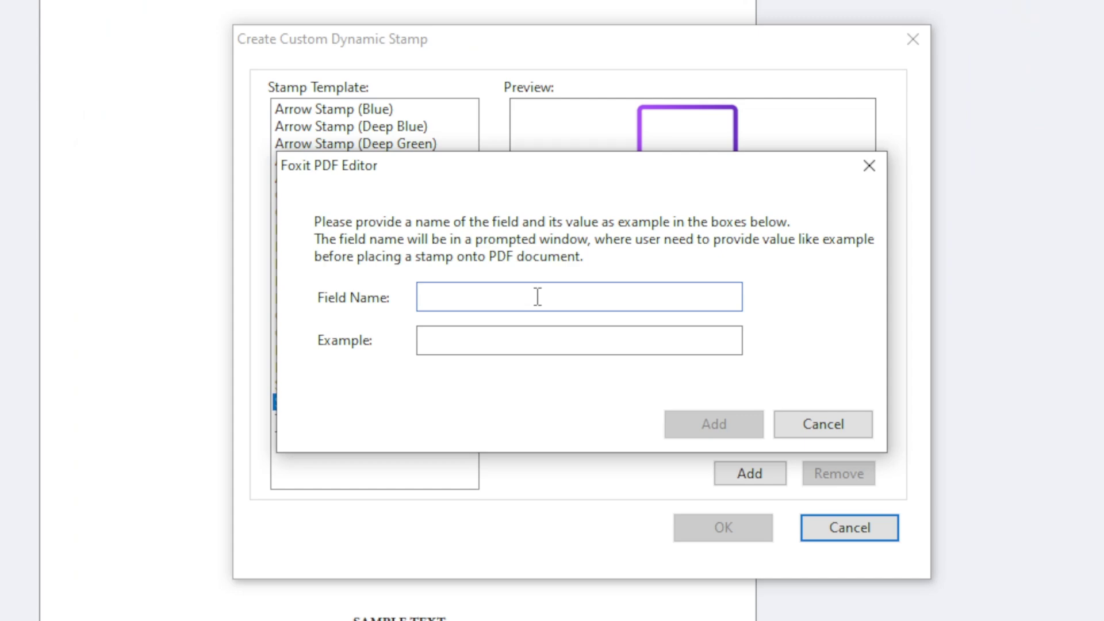
text(Amount:)
click(516, 351)
text(xxxxx)
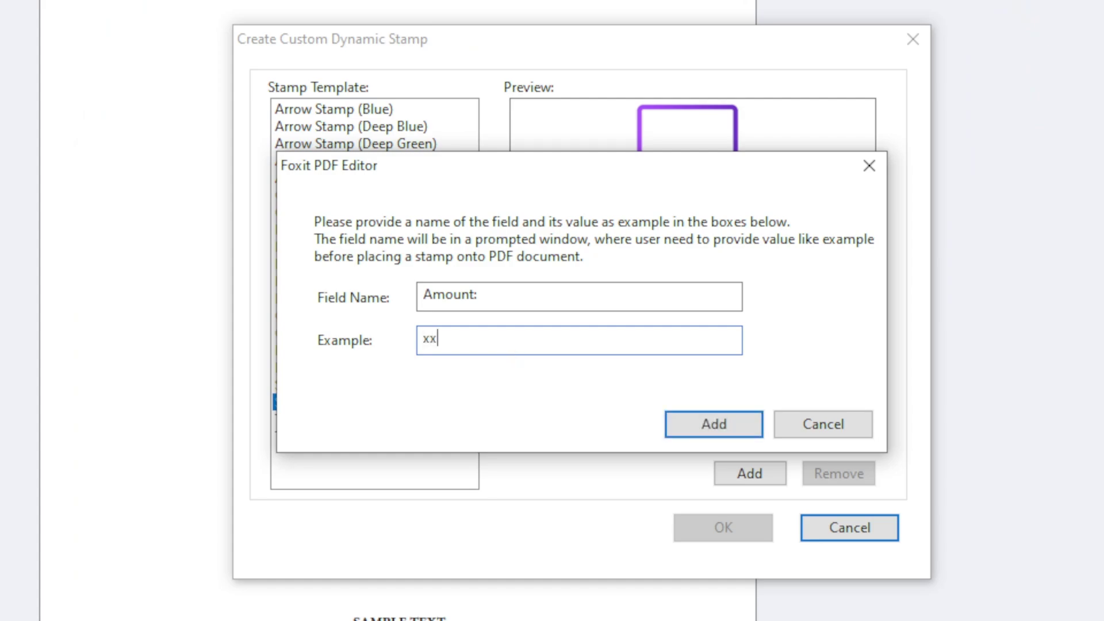
click(673, 420)
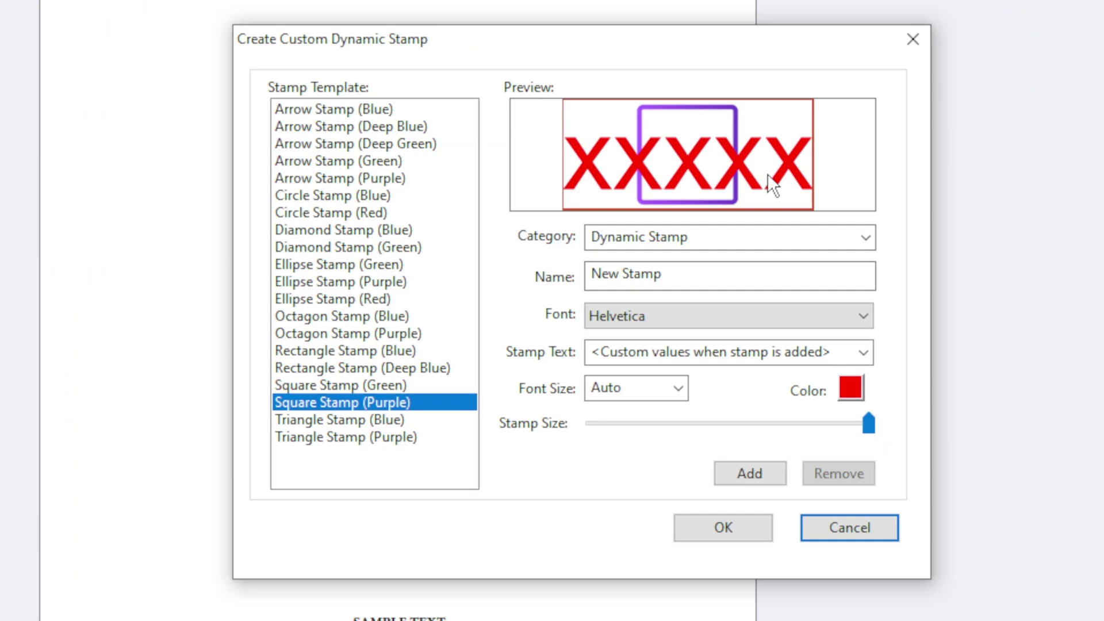
click(783, 352)
text(Approved by:)
key(Tab)
text(Sample)
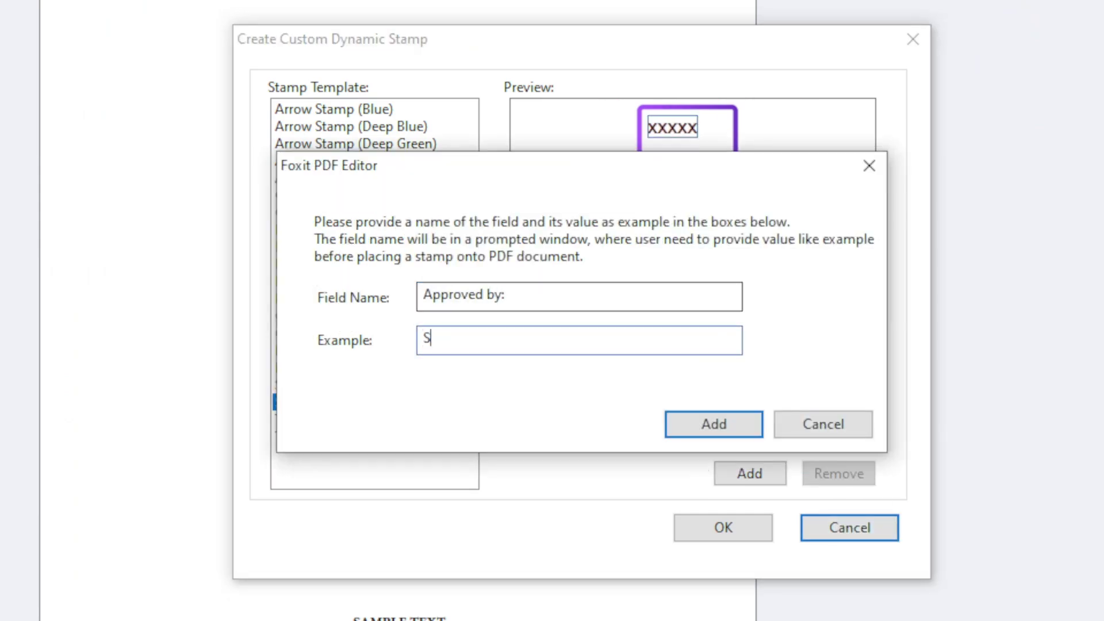
click(690, 424)
- Add a third prompted field and give the bottom field dark text
click(828, 315)
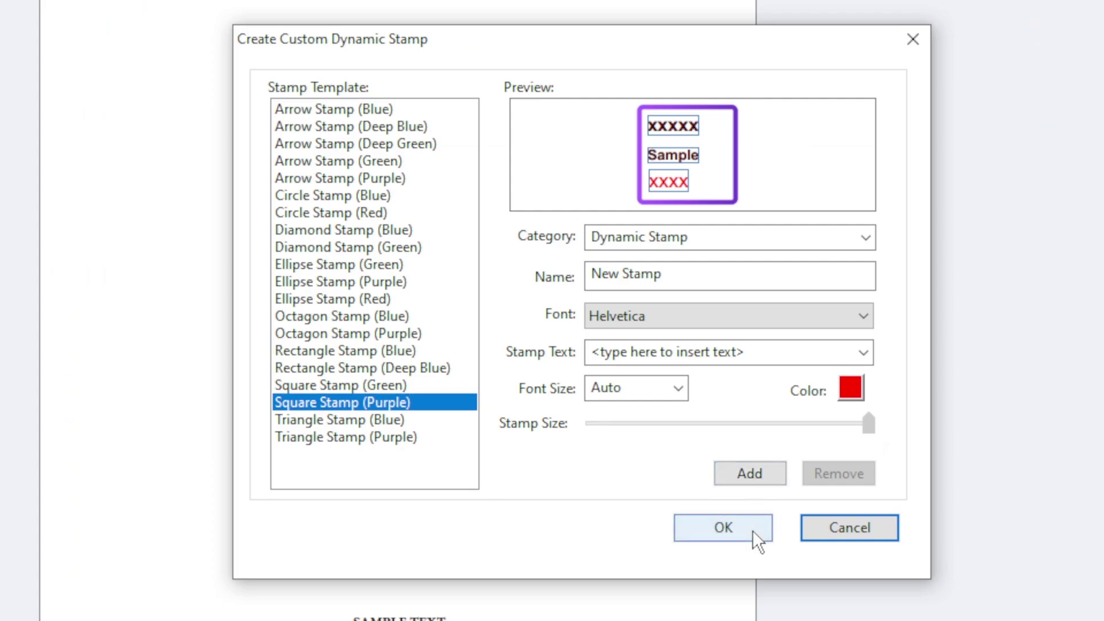
click(669, 182)
click(850, 387)
click(851, 538)
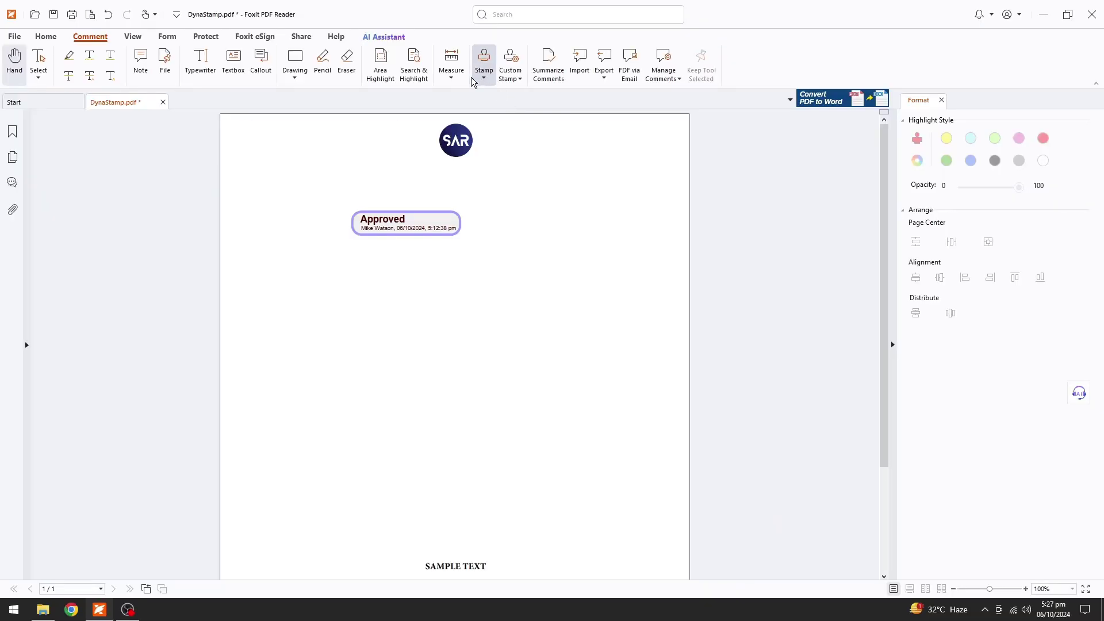
- Stamp the purple square with $150, SAR and 05/10/2024, then move it below Approved
click(475, 77)
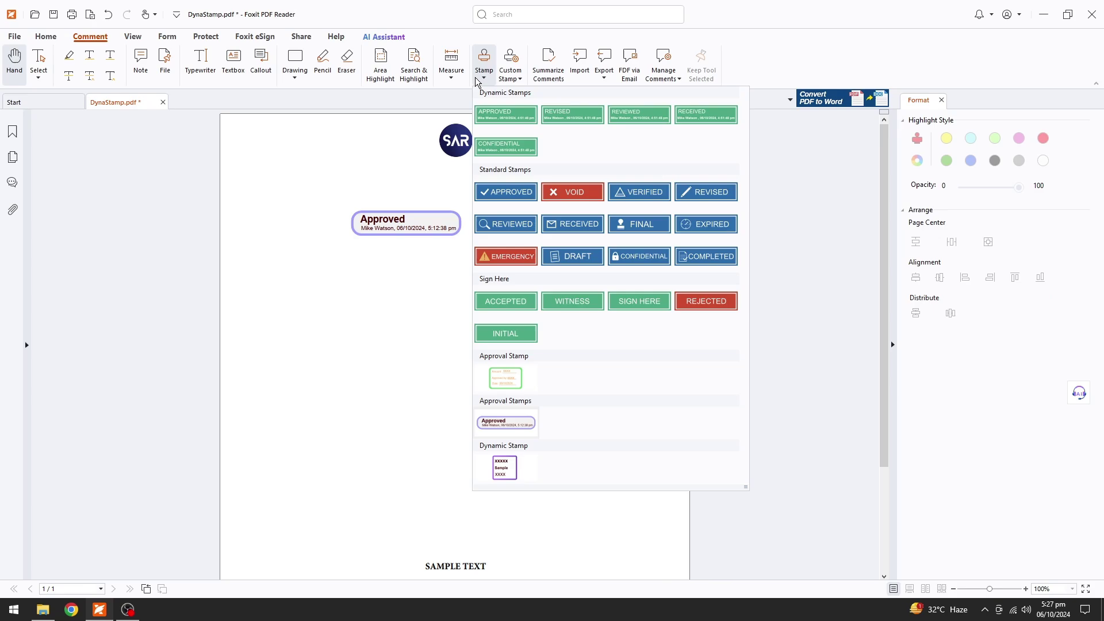
click(529, 460)
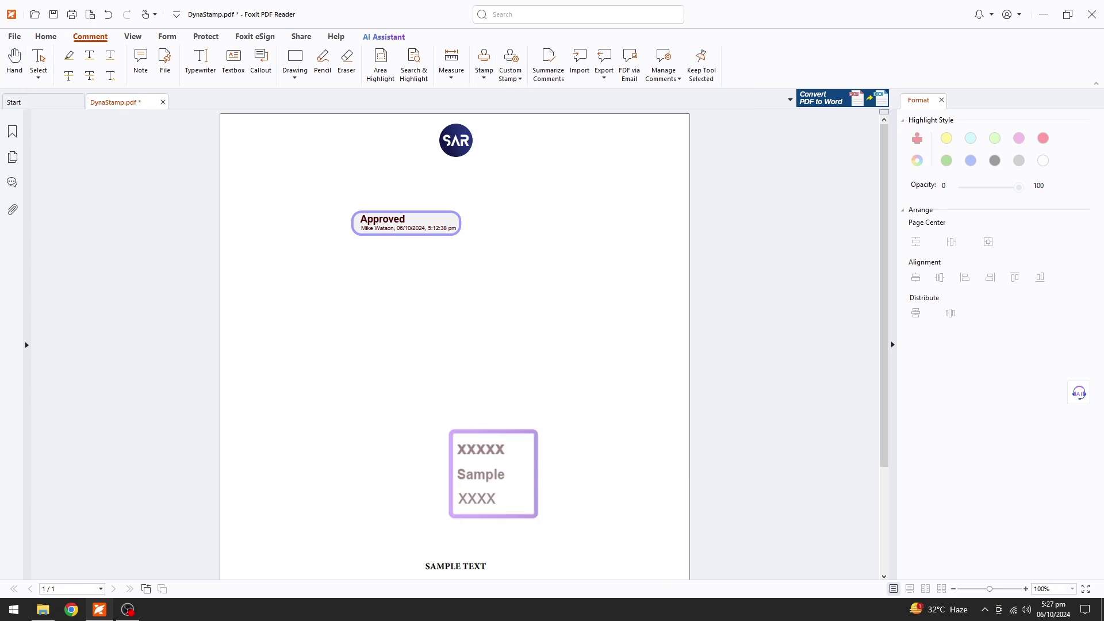
click(483, 323)
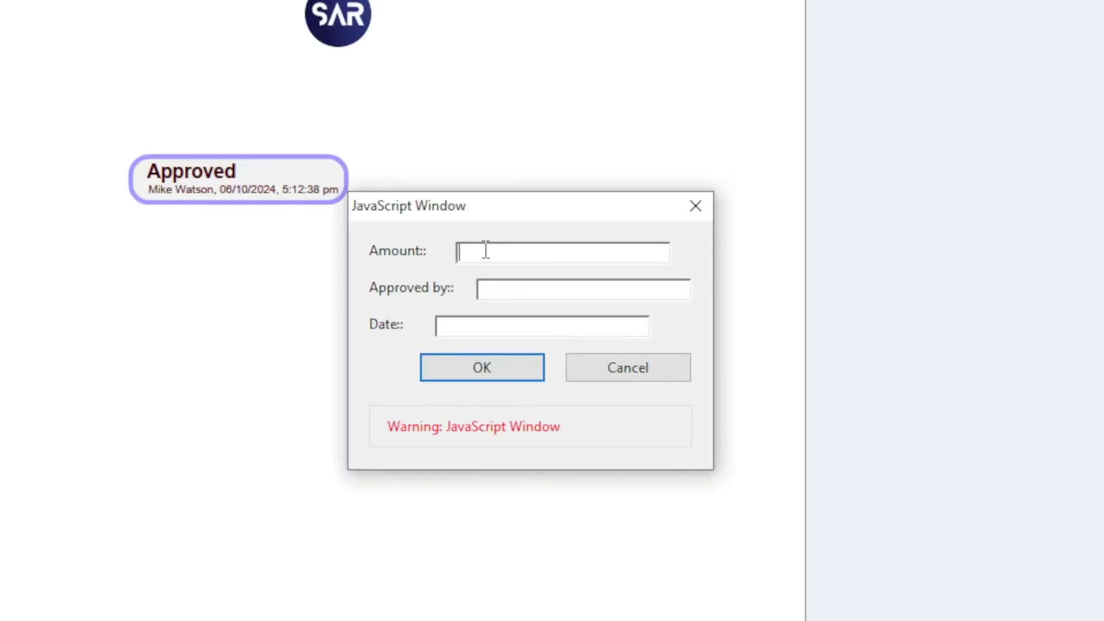
click(529, 259)
text($150 SAR 05)
text(/10/2024)
click(523, 377)
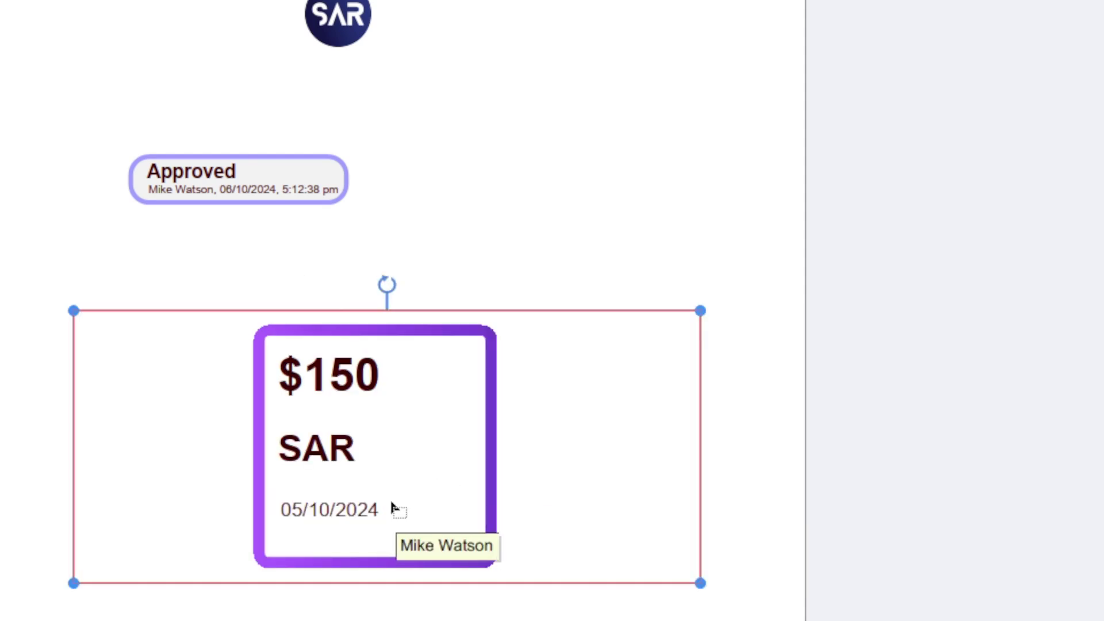
drag(395, 507, 363, 336)
click(581, 431)
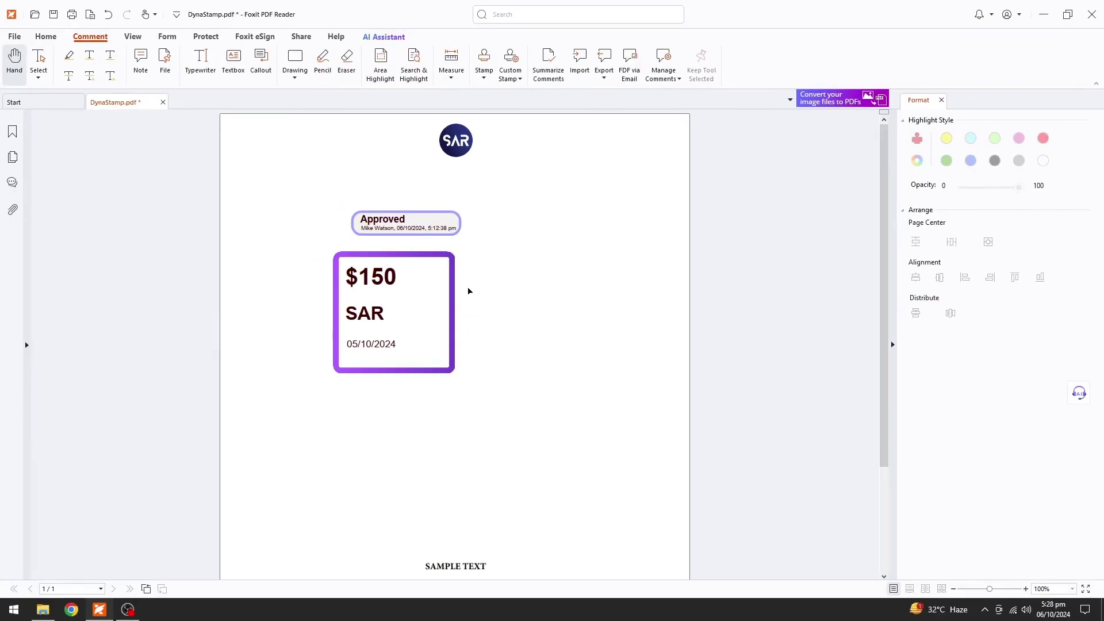
- Place the green approval stamp with amount $120 and approver SAR, then enlarge it
click(484, 80)
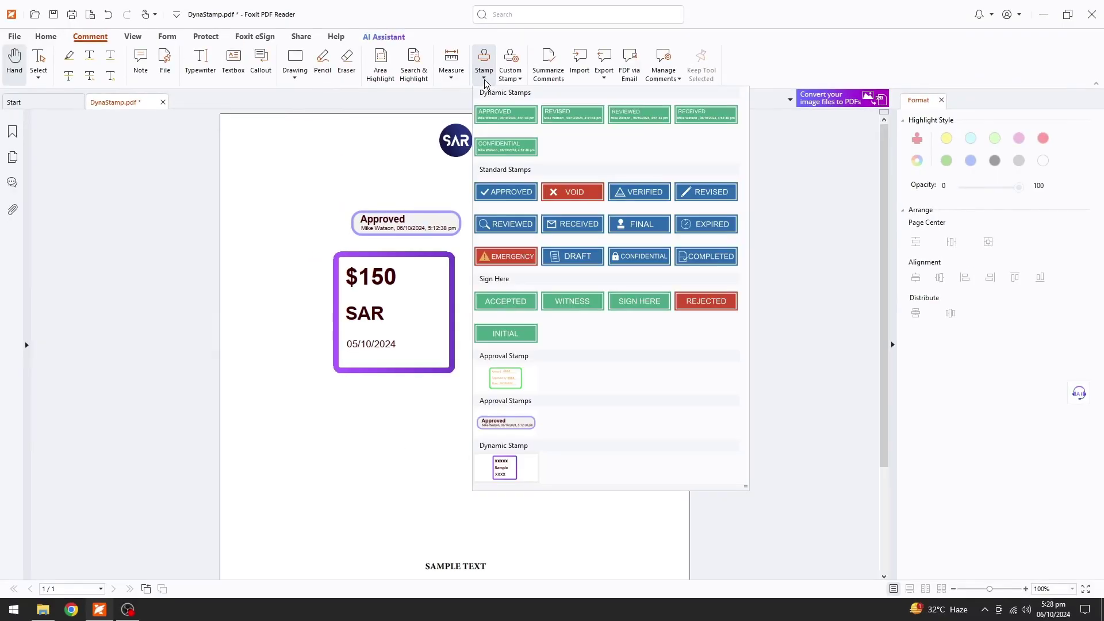
click(497, 383)
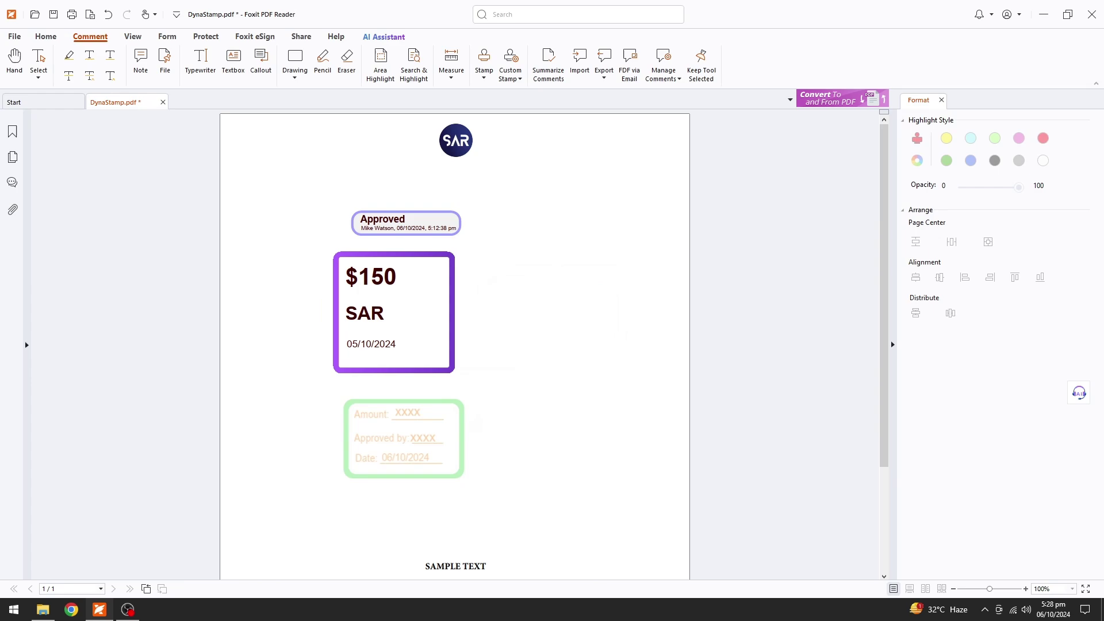
click(404, 438)
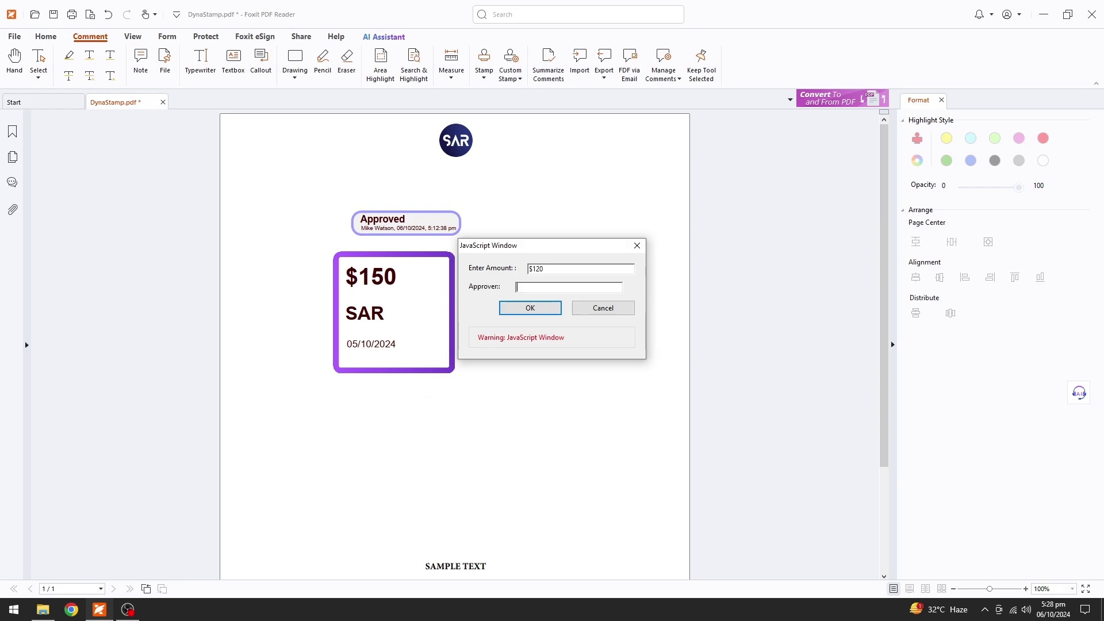
click(530, 308)
click(452, 418)
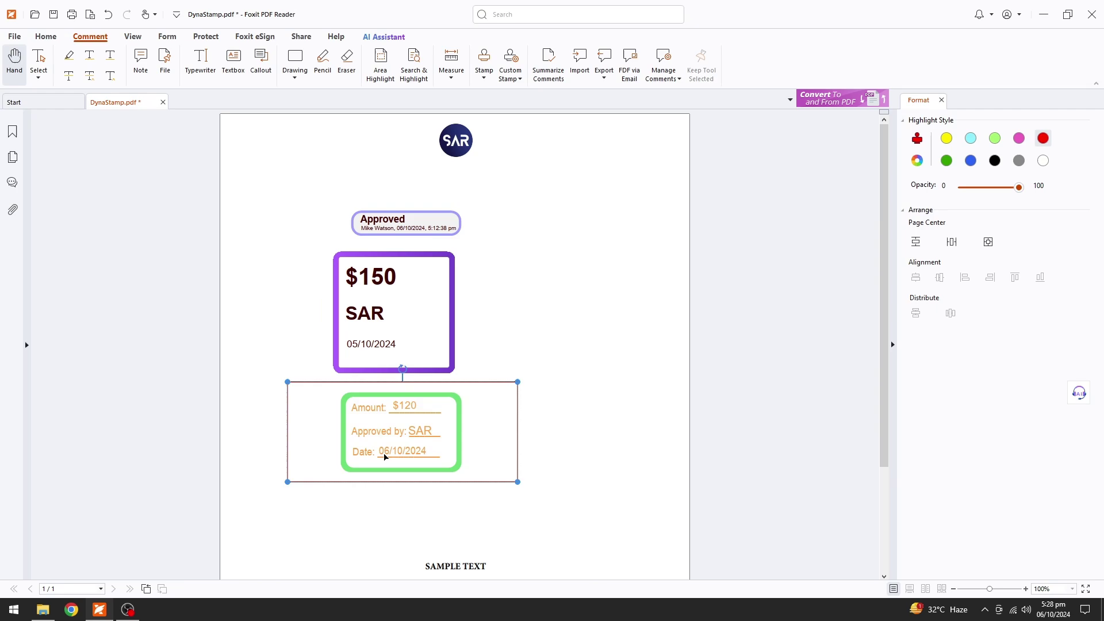
drag(516, 382, 539, 454)
- Drag the green $120 stamp down over the sample paragraph near the page bottom
click(624, 328)
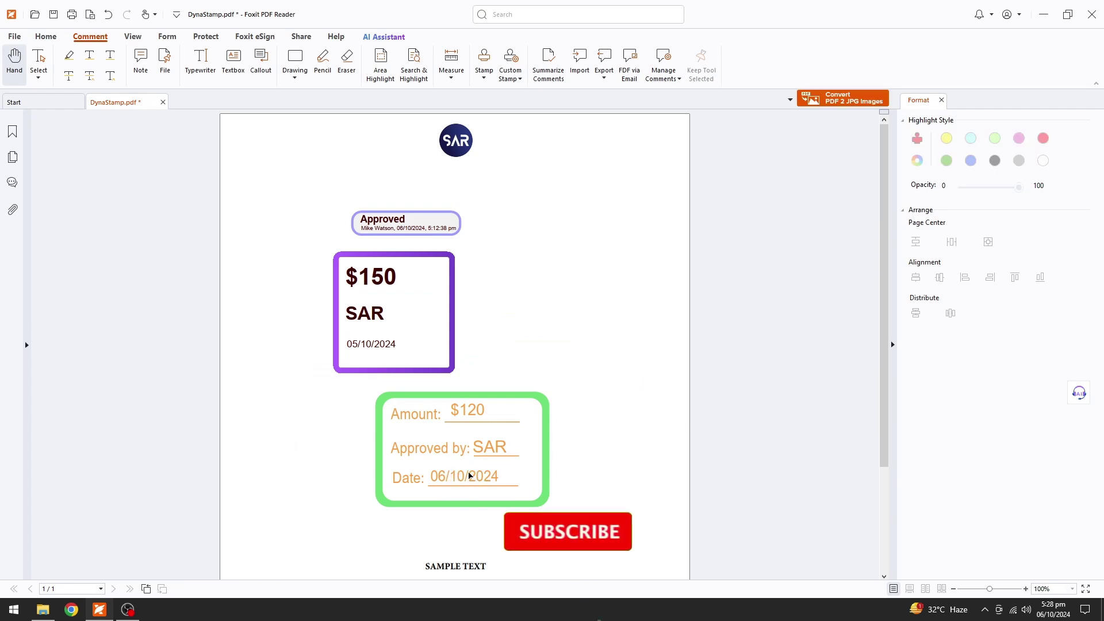
scroll(489, 333, down, 3)
drag(488, 333, 488, 468)
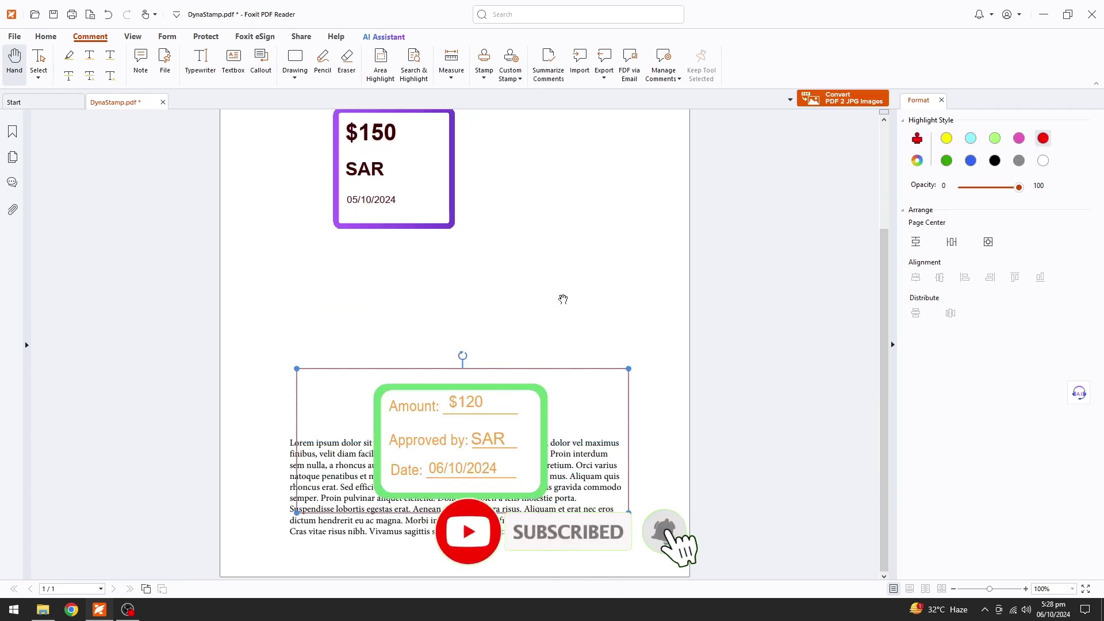
click(537, 323)
scroll(517, 364, down, 2)
scroll(518, 365, down, 1)
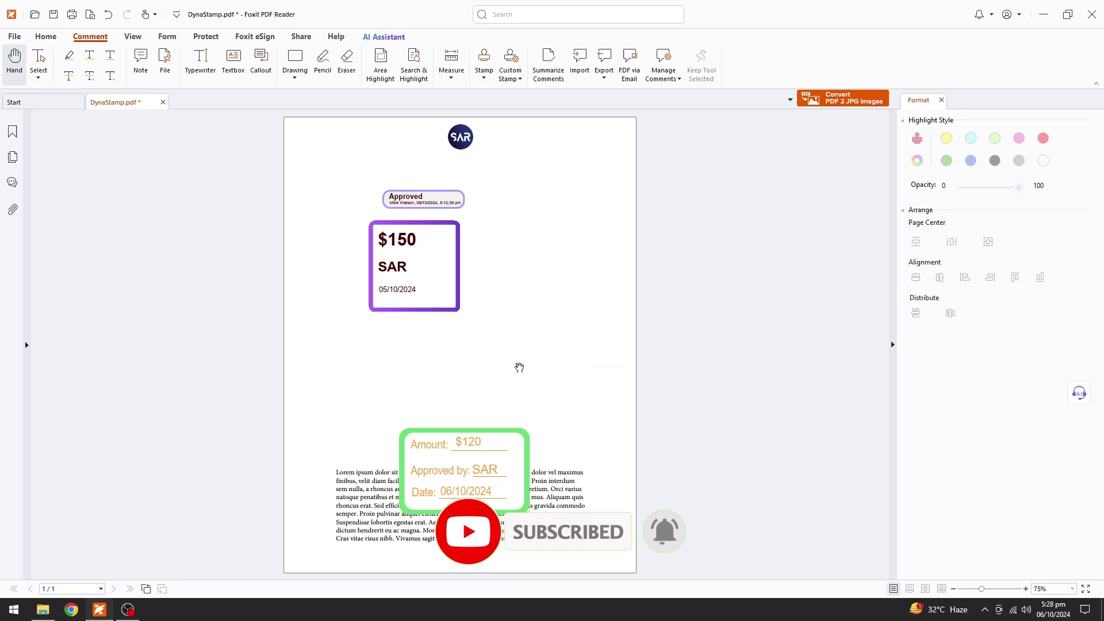